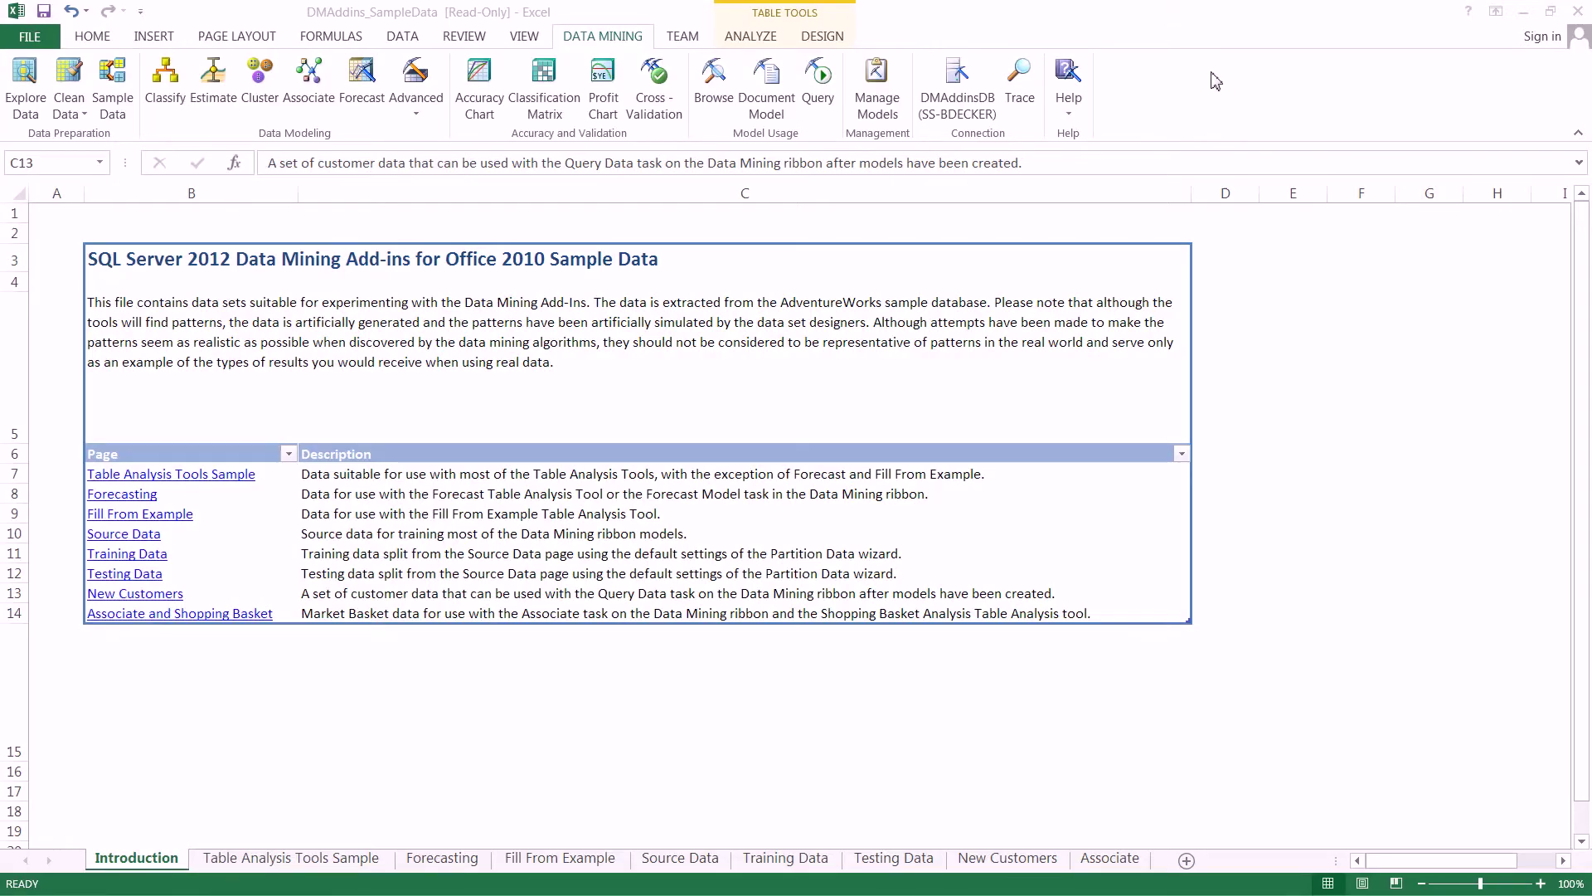
Start a new mining structure sourced from the 'Table Analysis Tools Sample'!Table2 table.
click(420, 107)
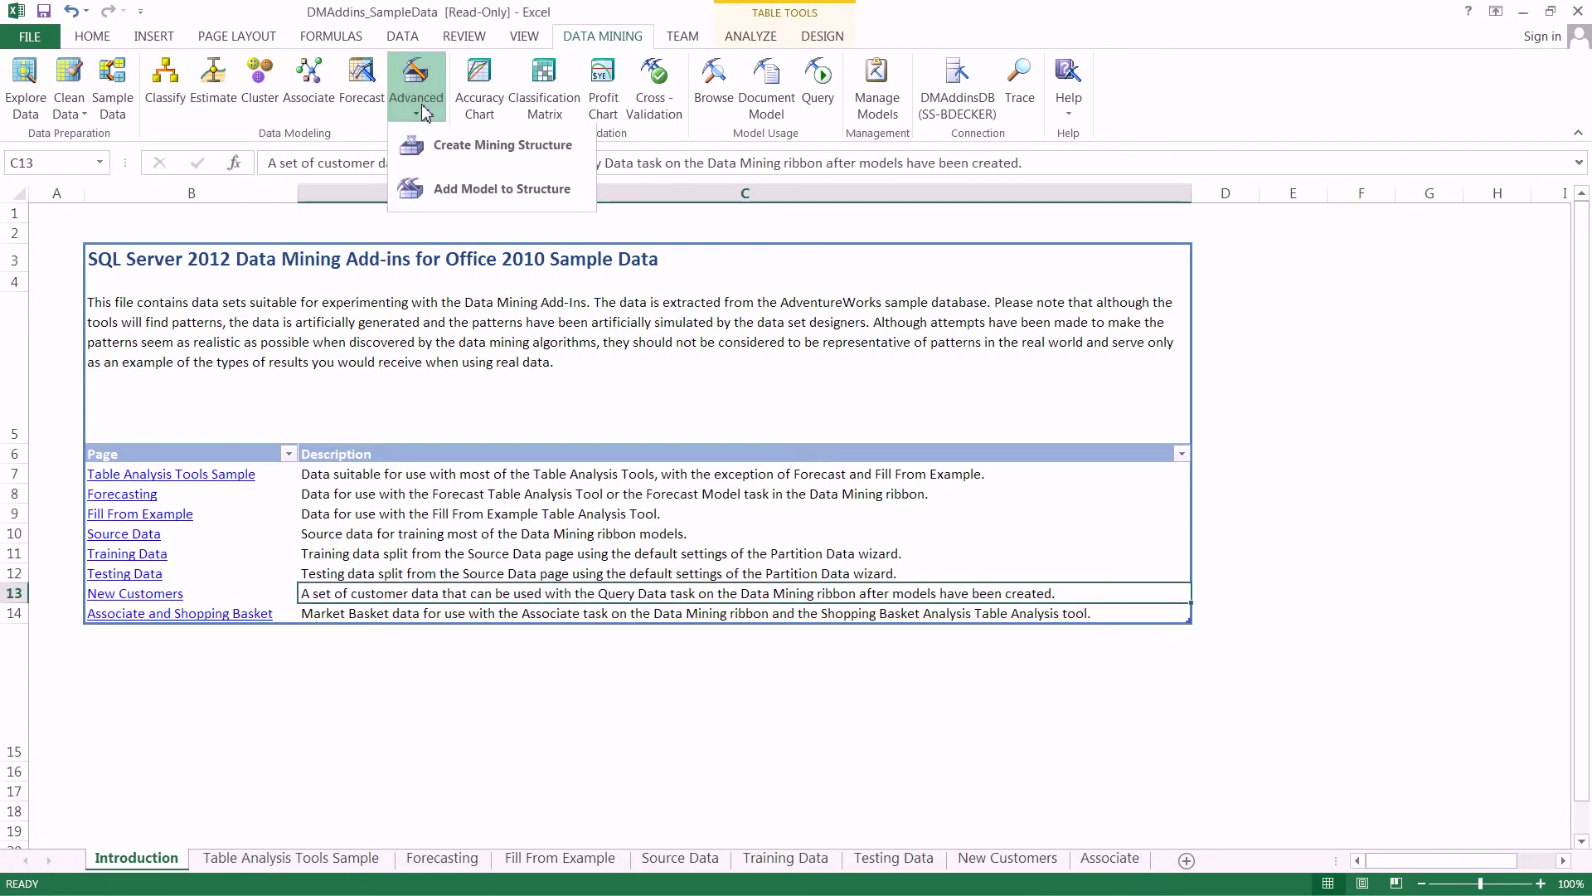
click(435, 148)
click(666, 673)
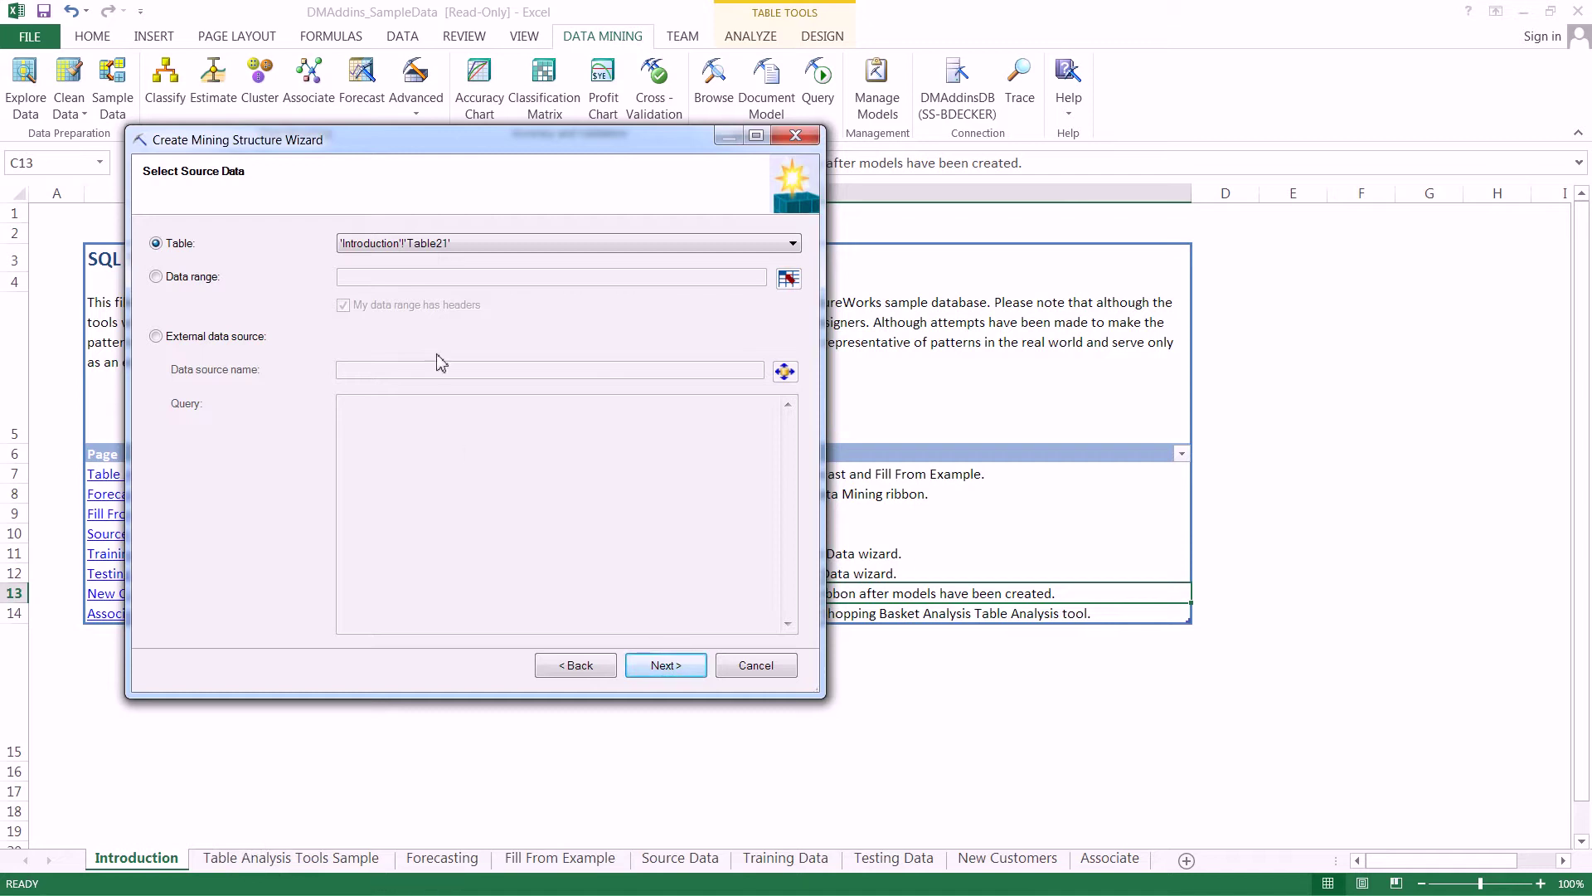
click(446, 247)
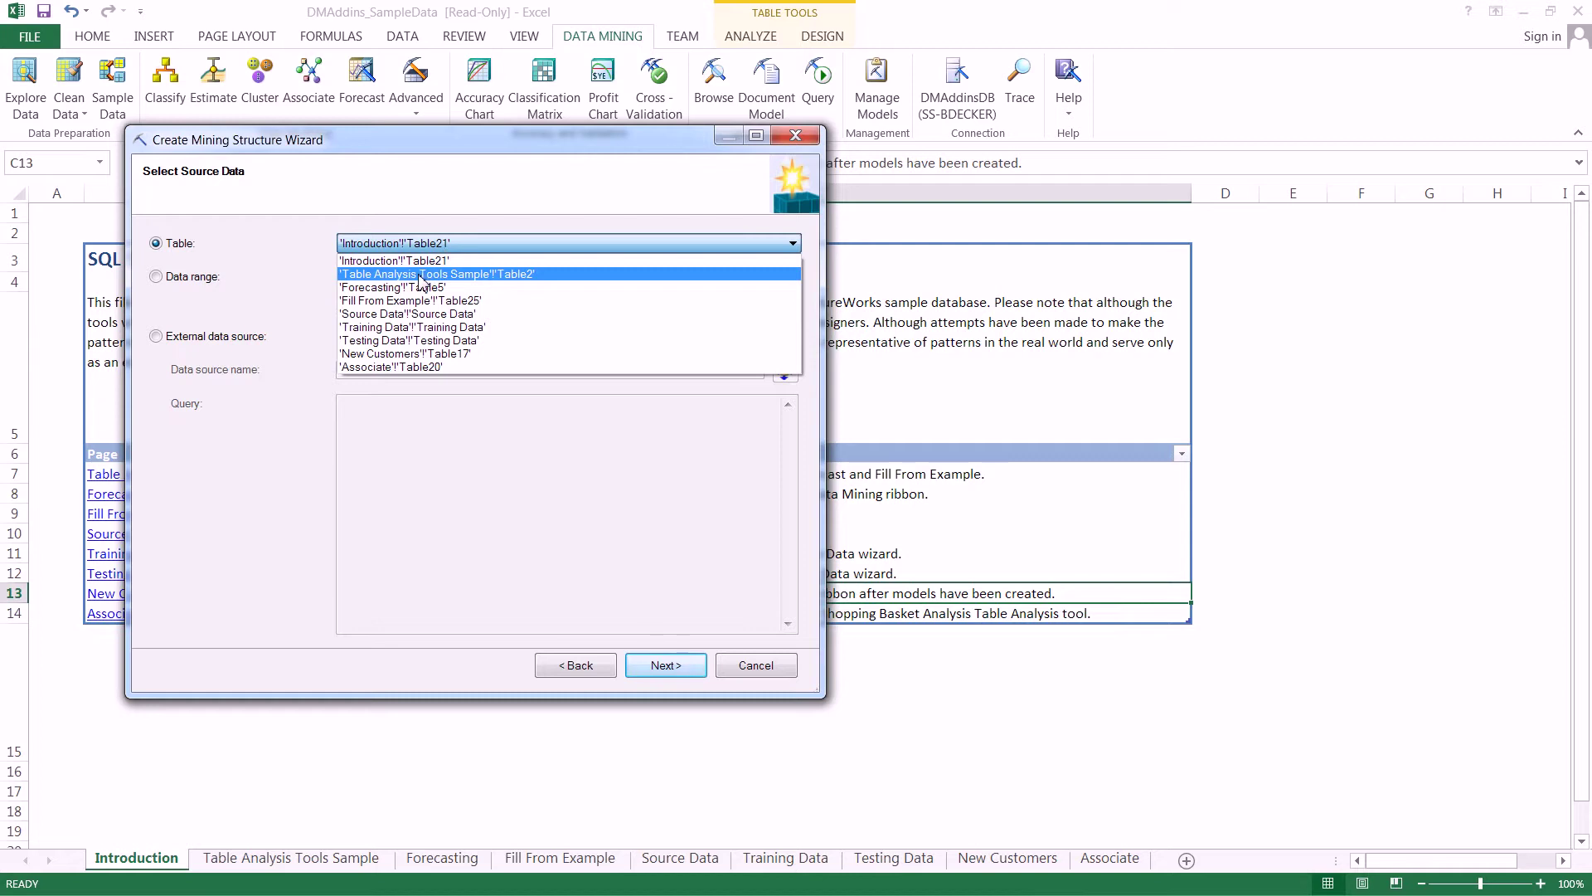
click(420, 282)
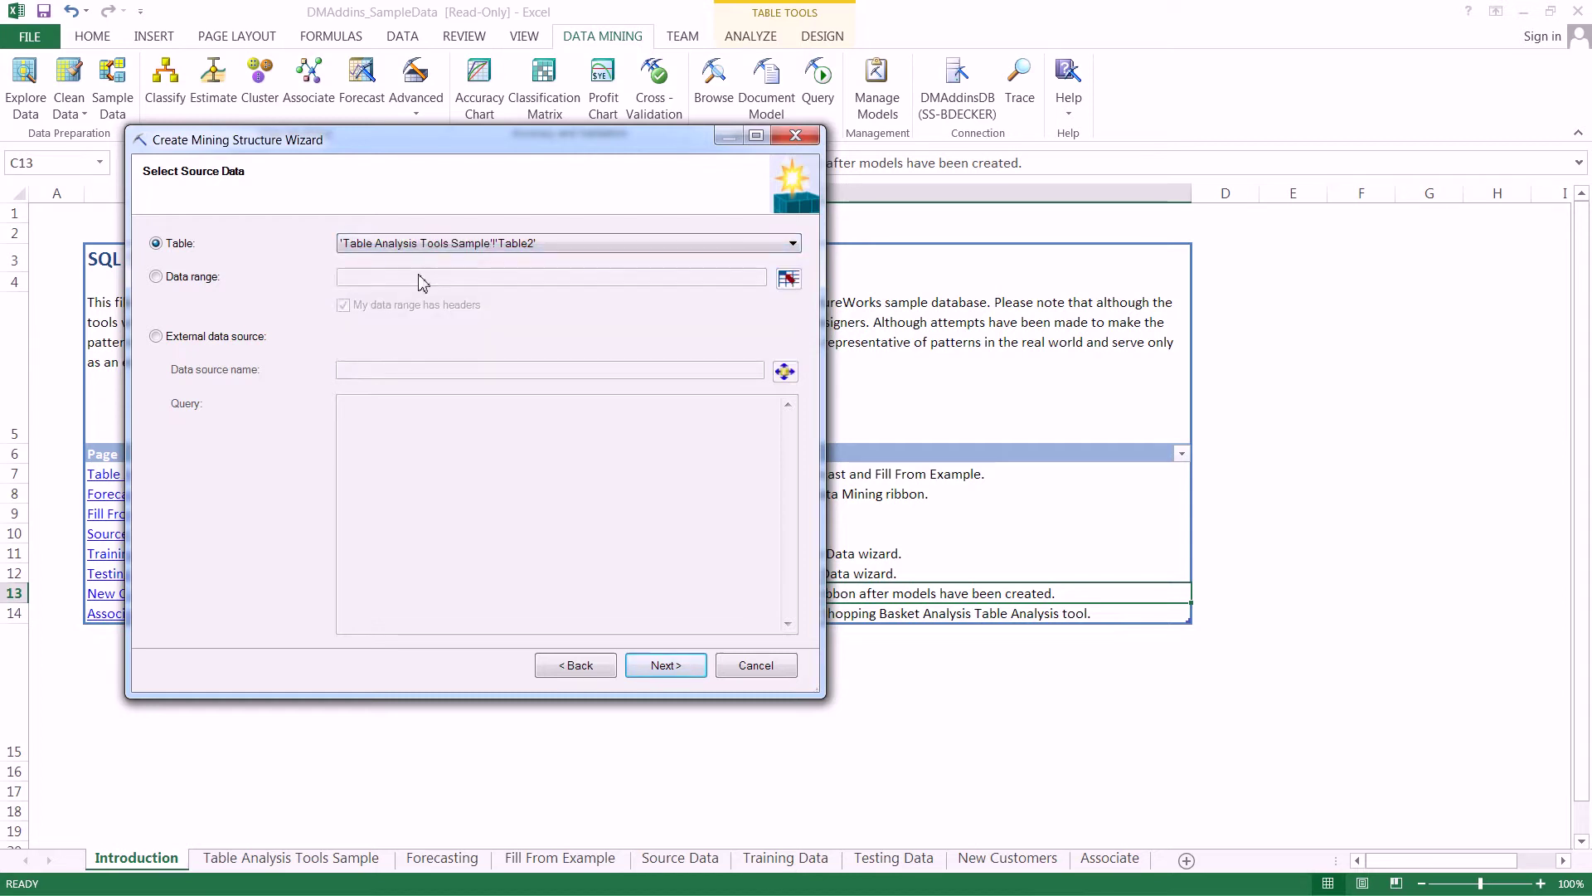
Keep all columns and the 30% testing split, then create and train Table2 Structure.
click(667, 666)
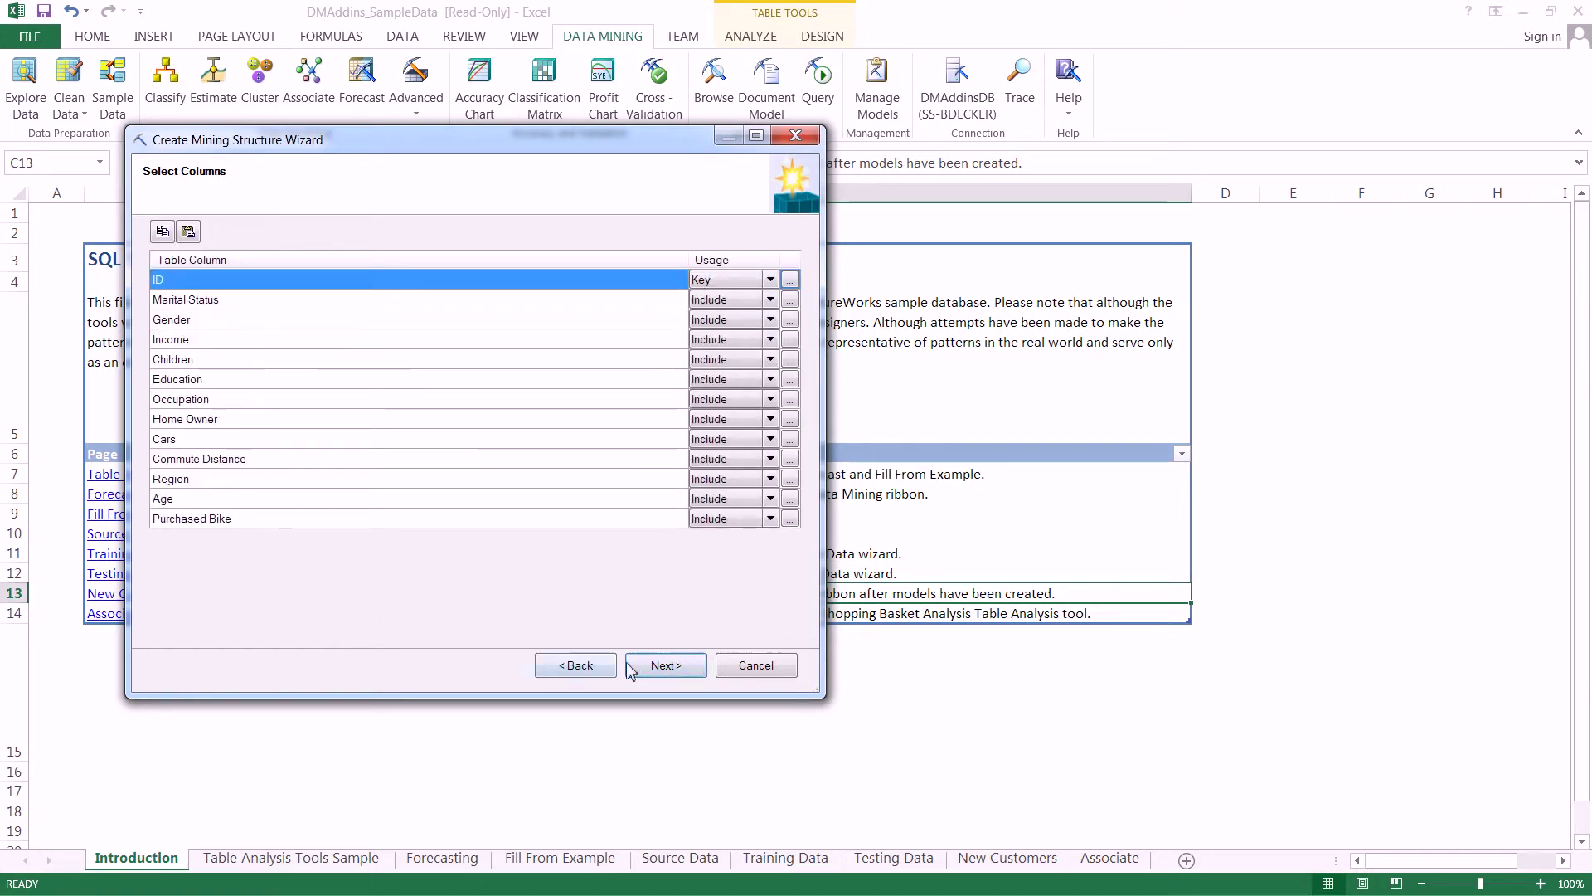
click(641, 668)
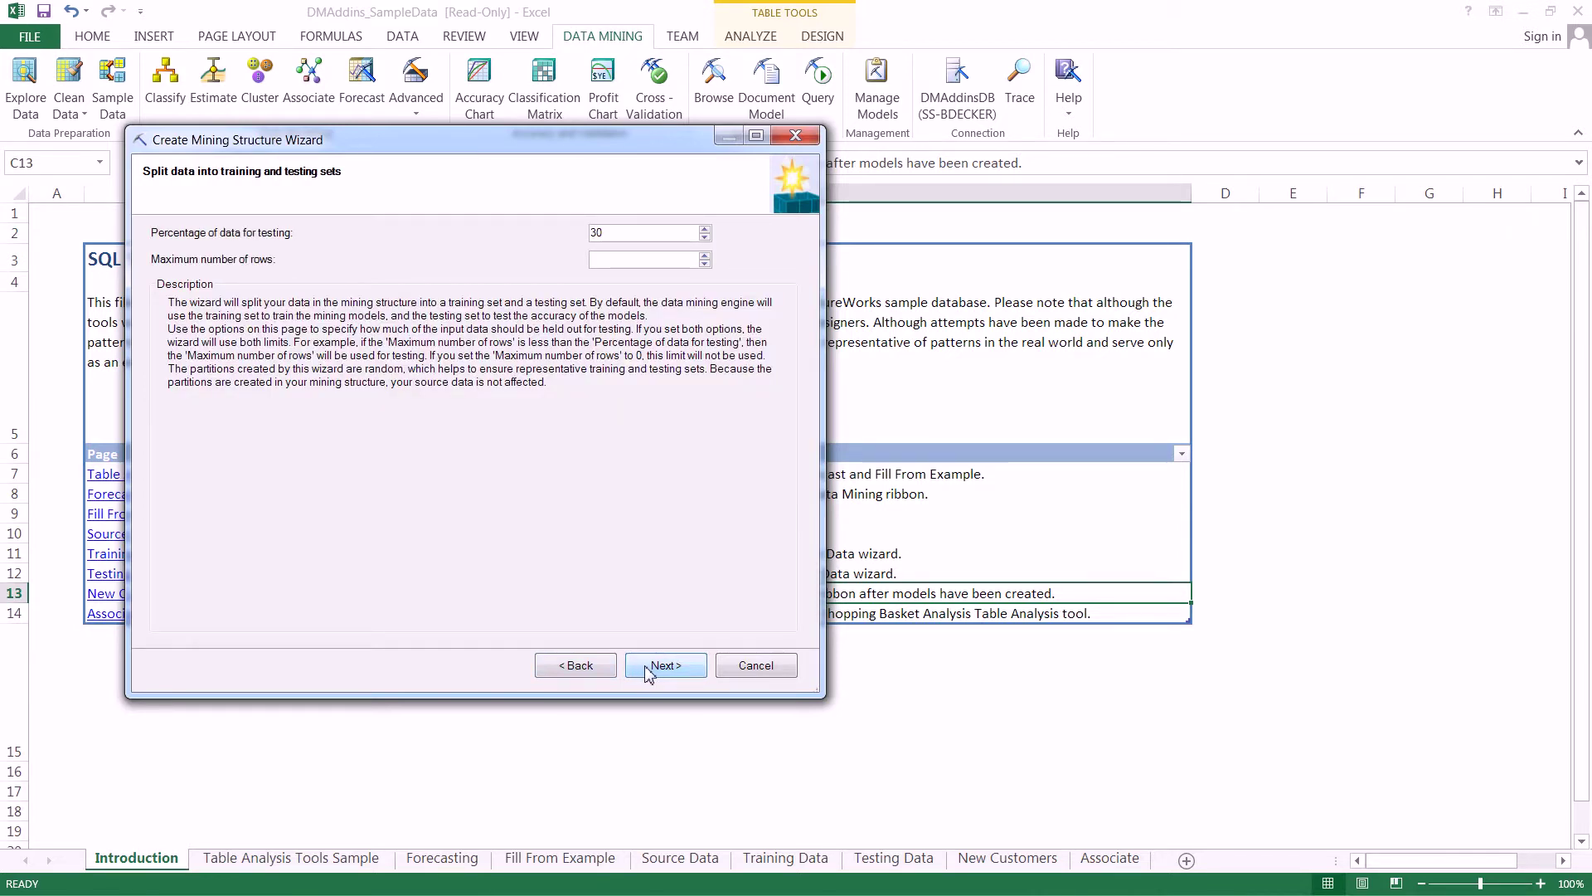
click(653, 668)
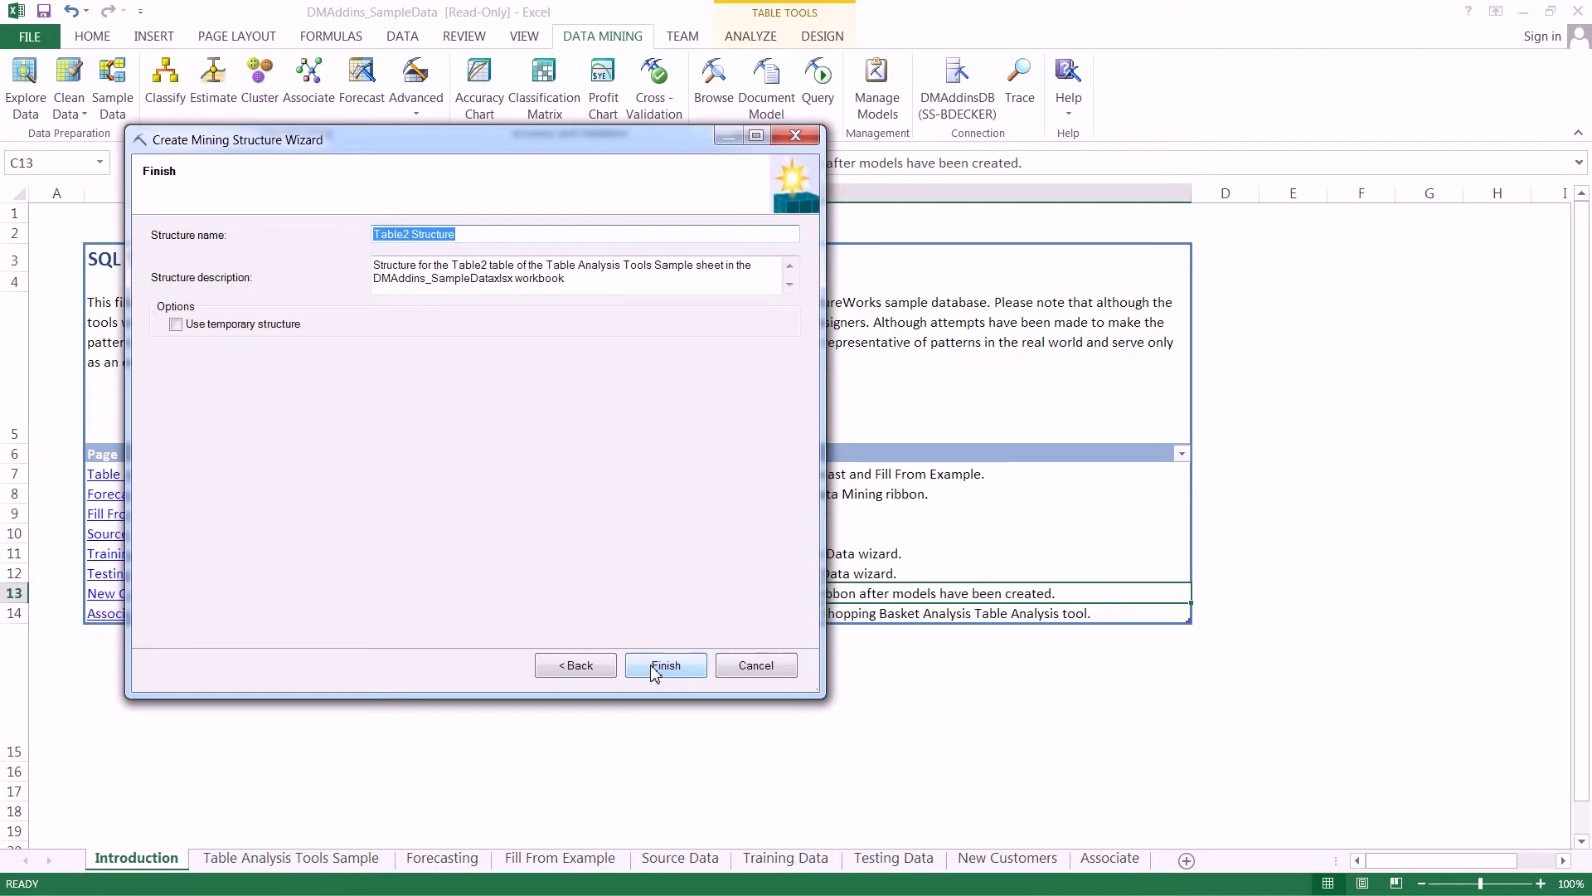
click(654, 666)
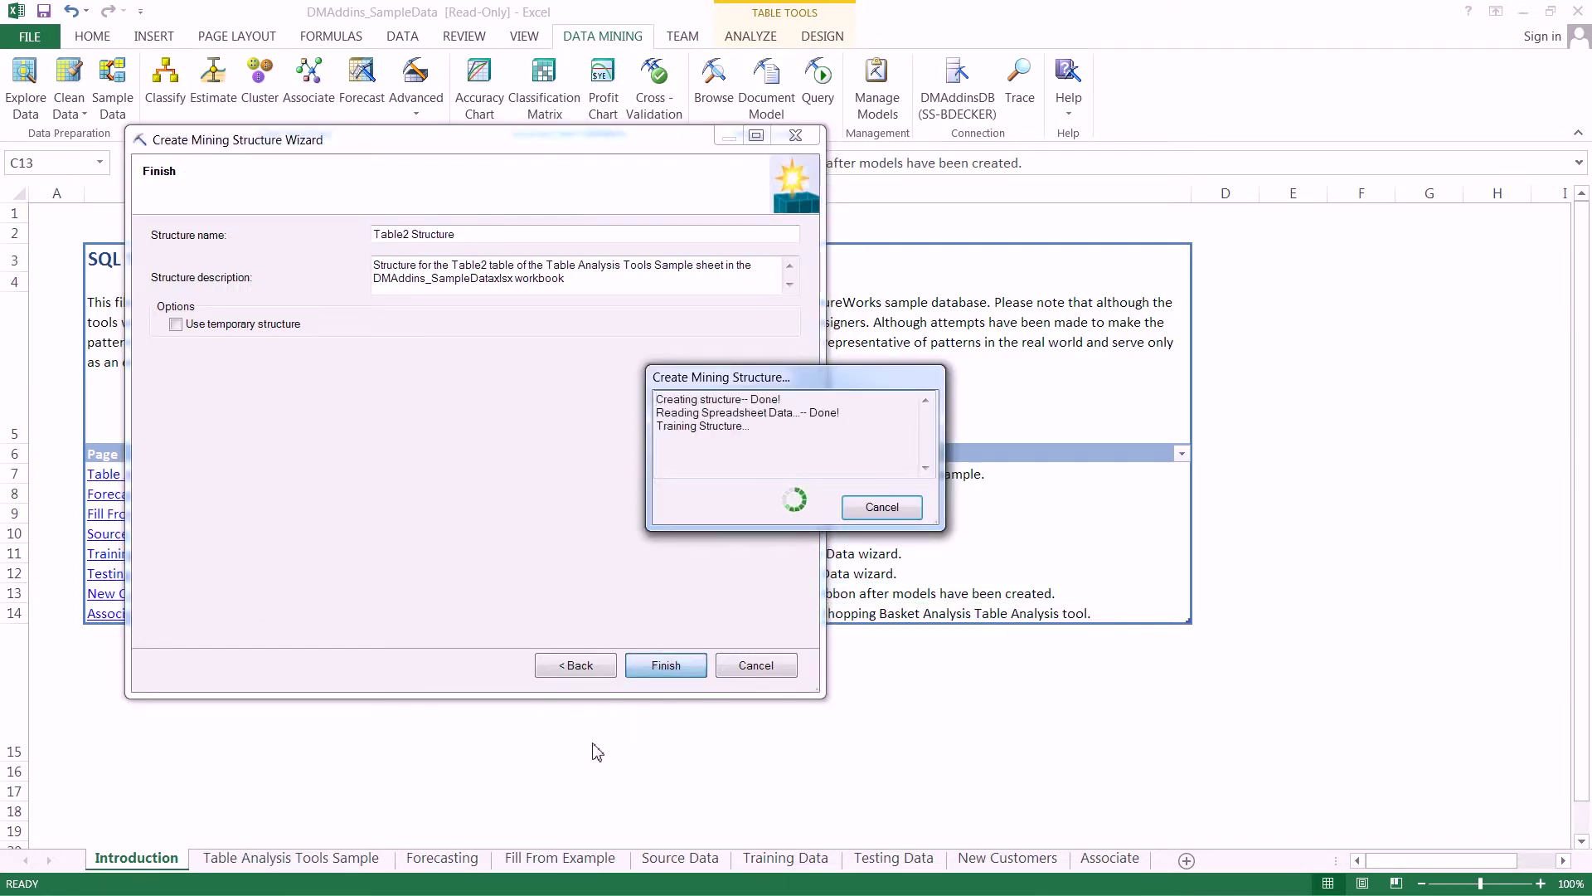
click(415, 113)
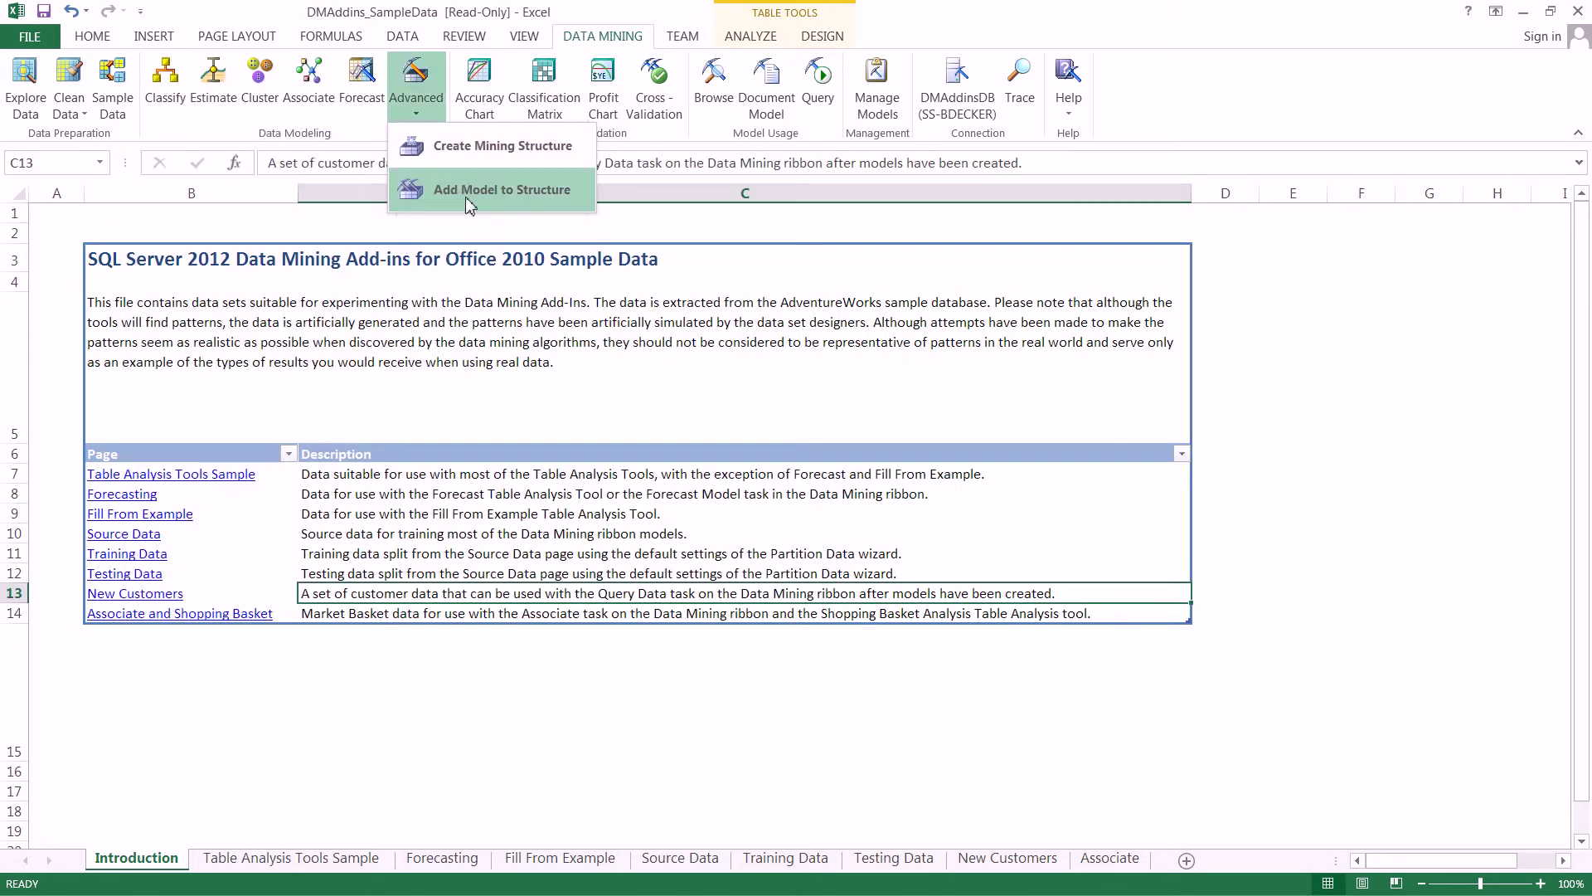
Add a Microsoft Logistic Regression model to Table2 Structure.
click(469, 190)
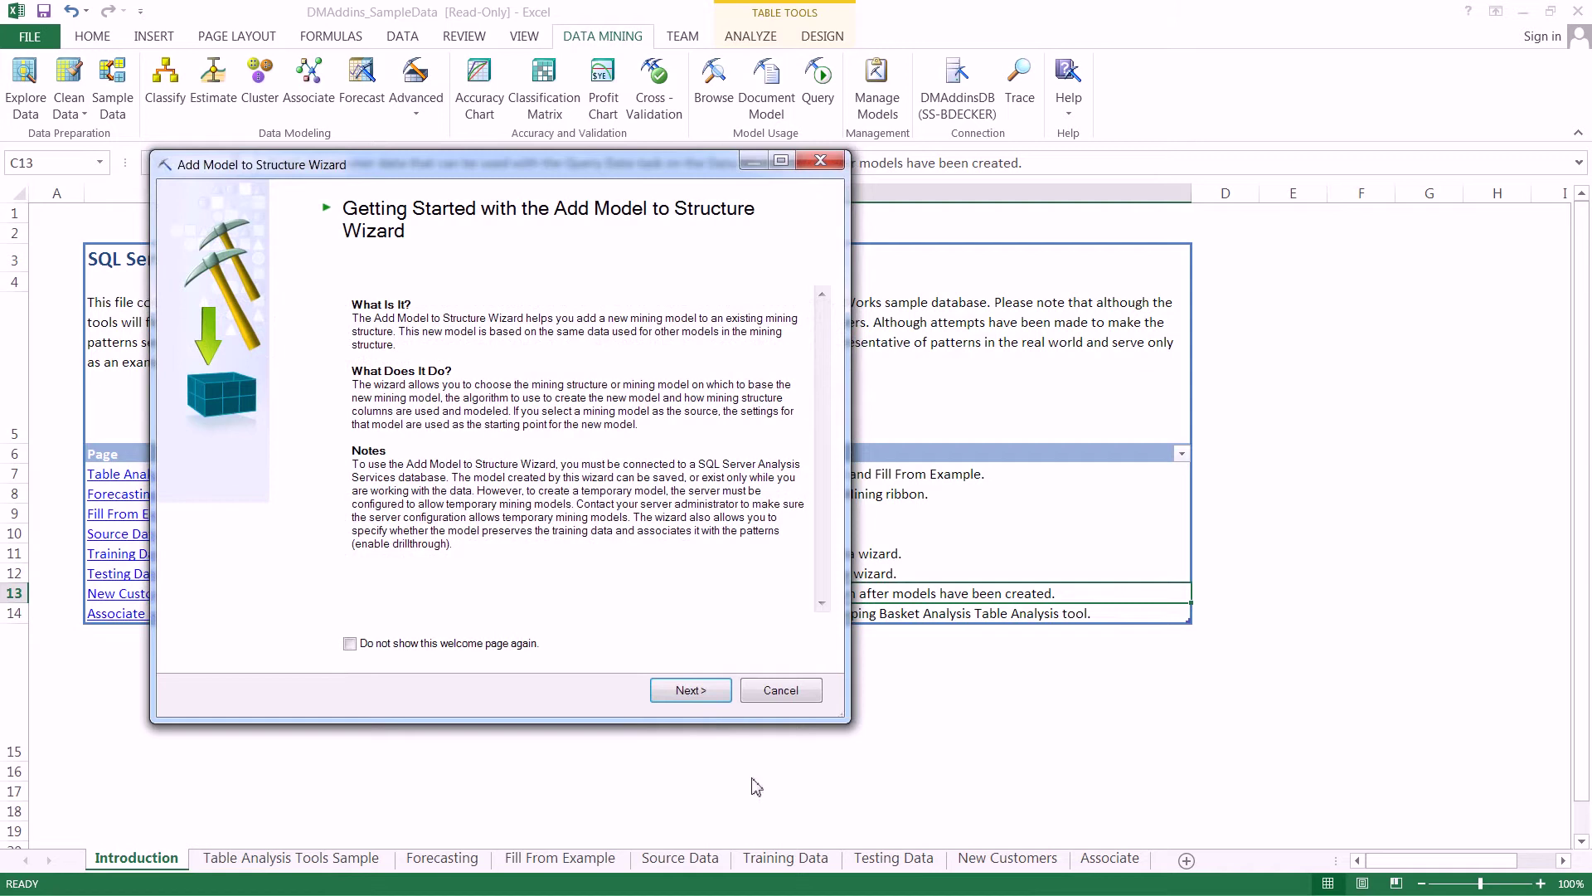
click(716, 698)
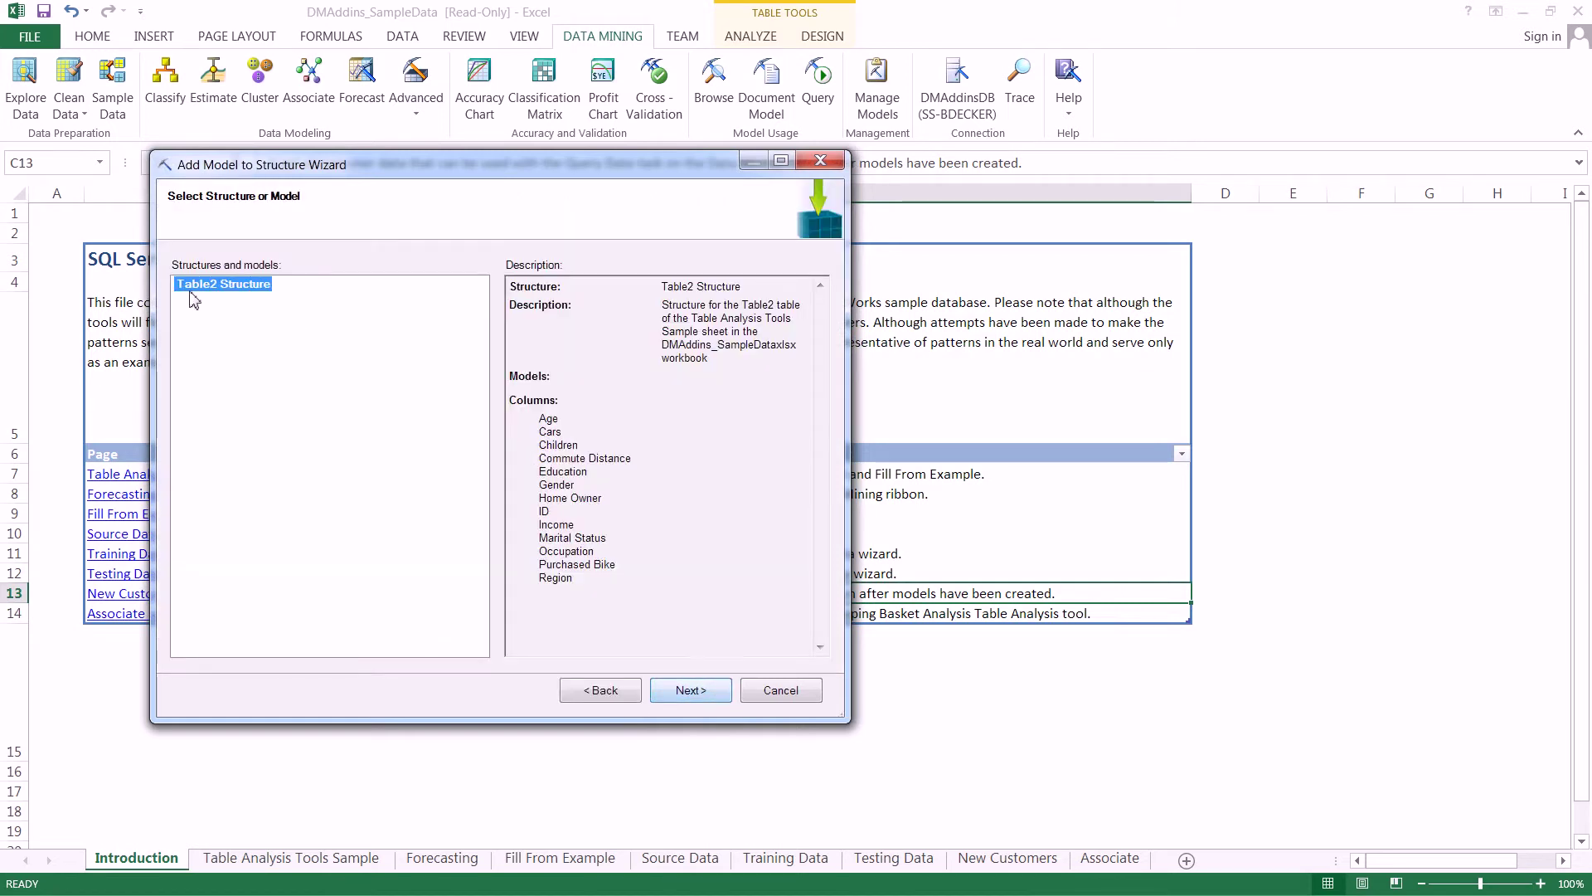
click(721, 693)
click(455, 313)
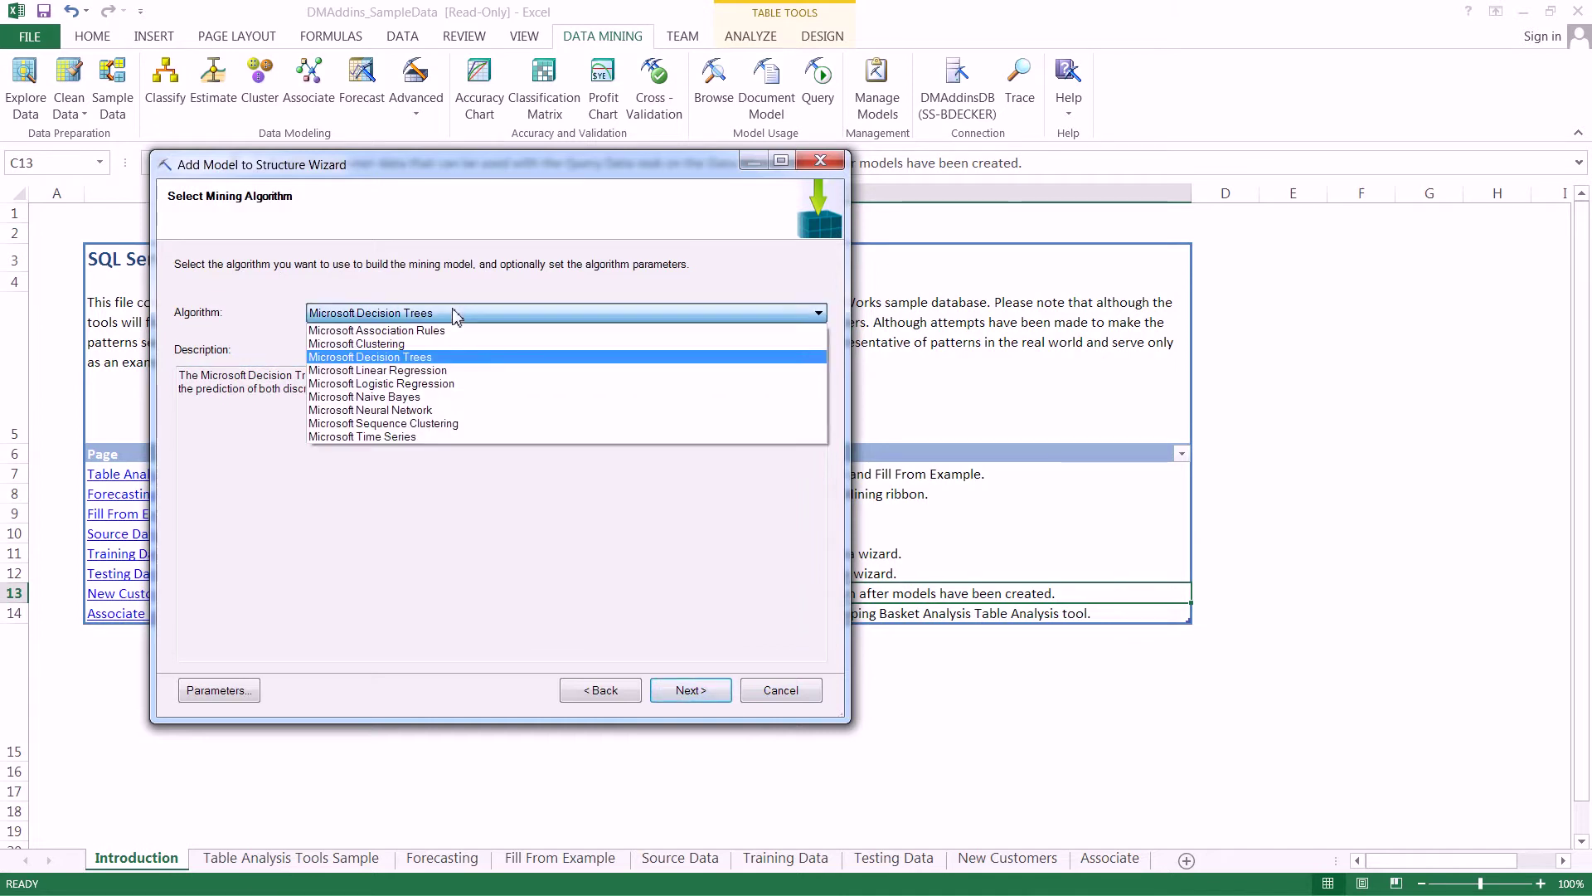
click(430, 384)
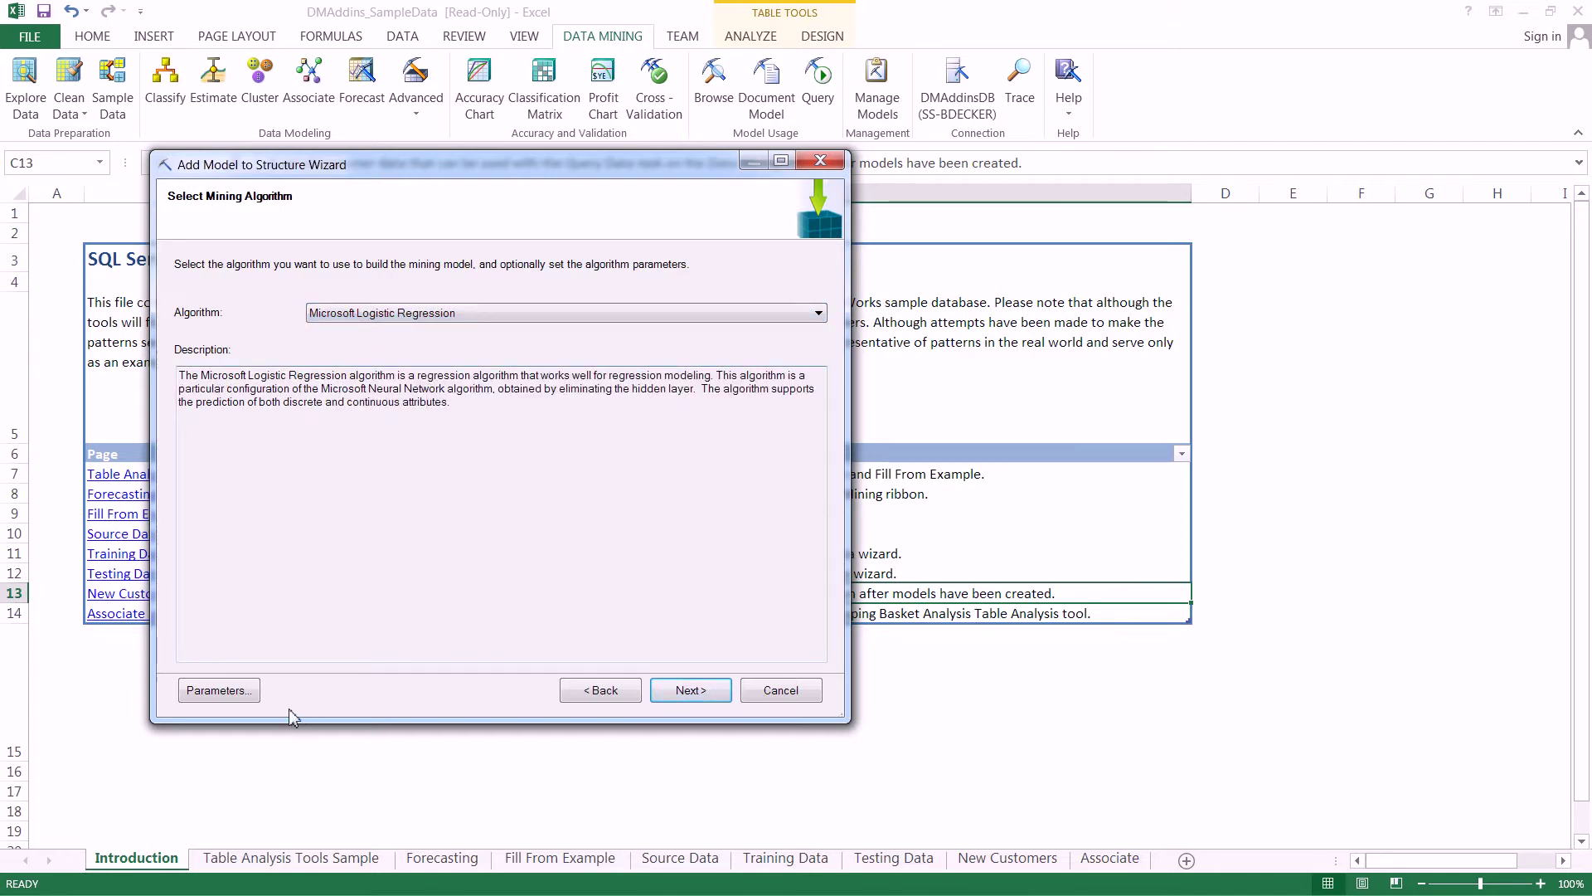
click(691, 690)
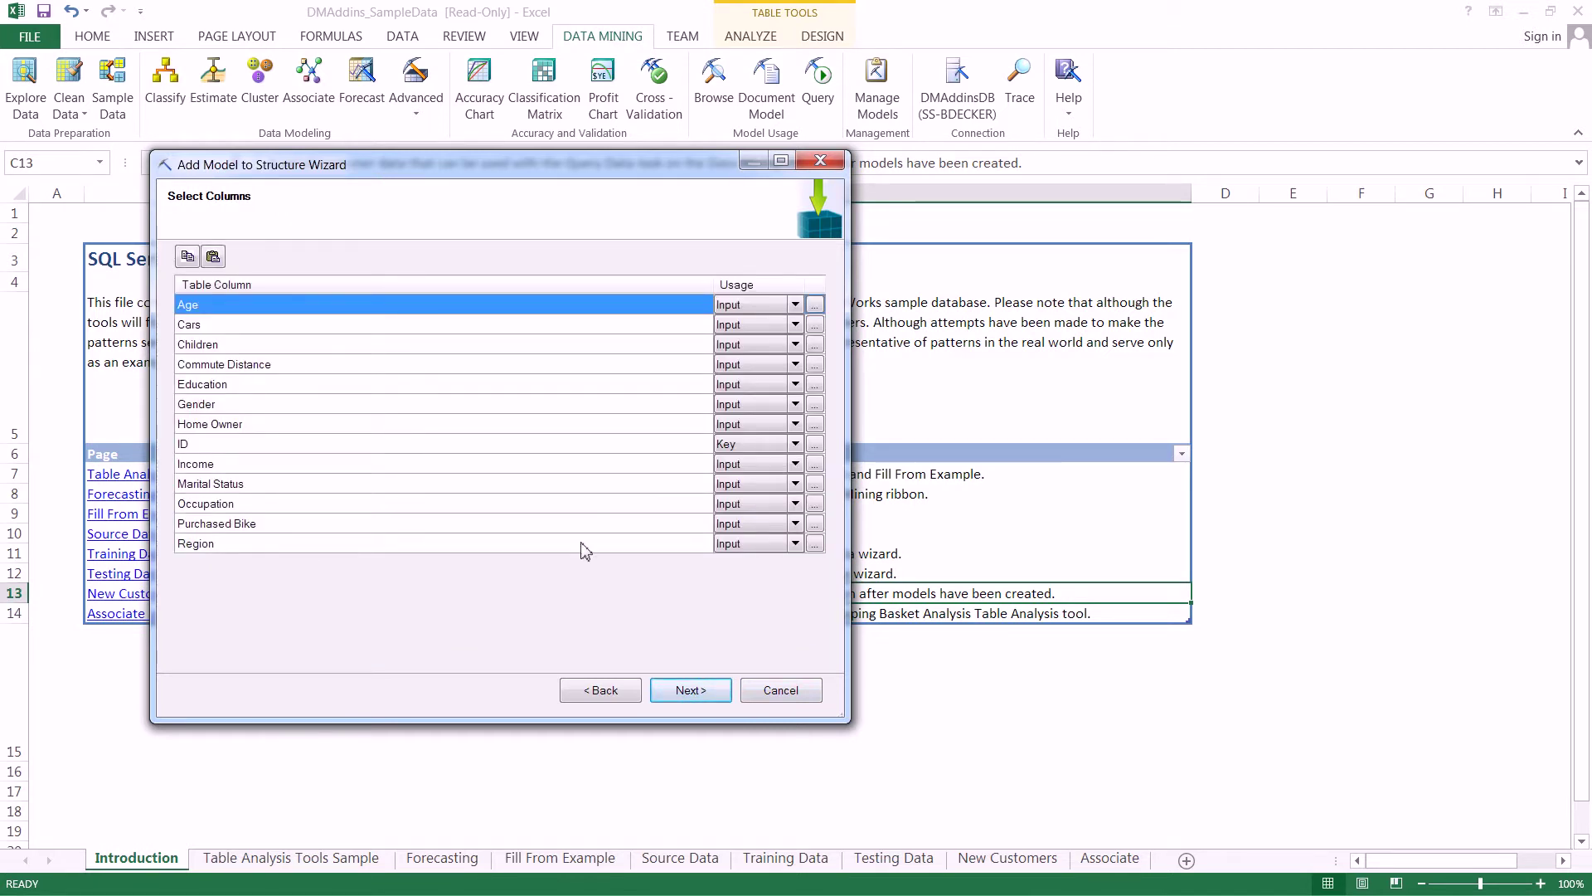
Set Purchased Bike to Input and Predict and turn off browsing the model.
click(795, 524)
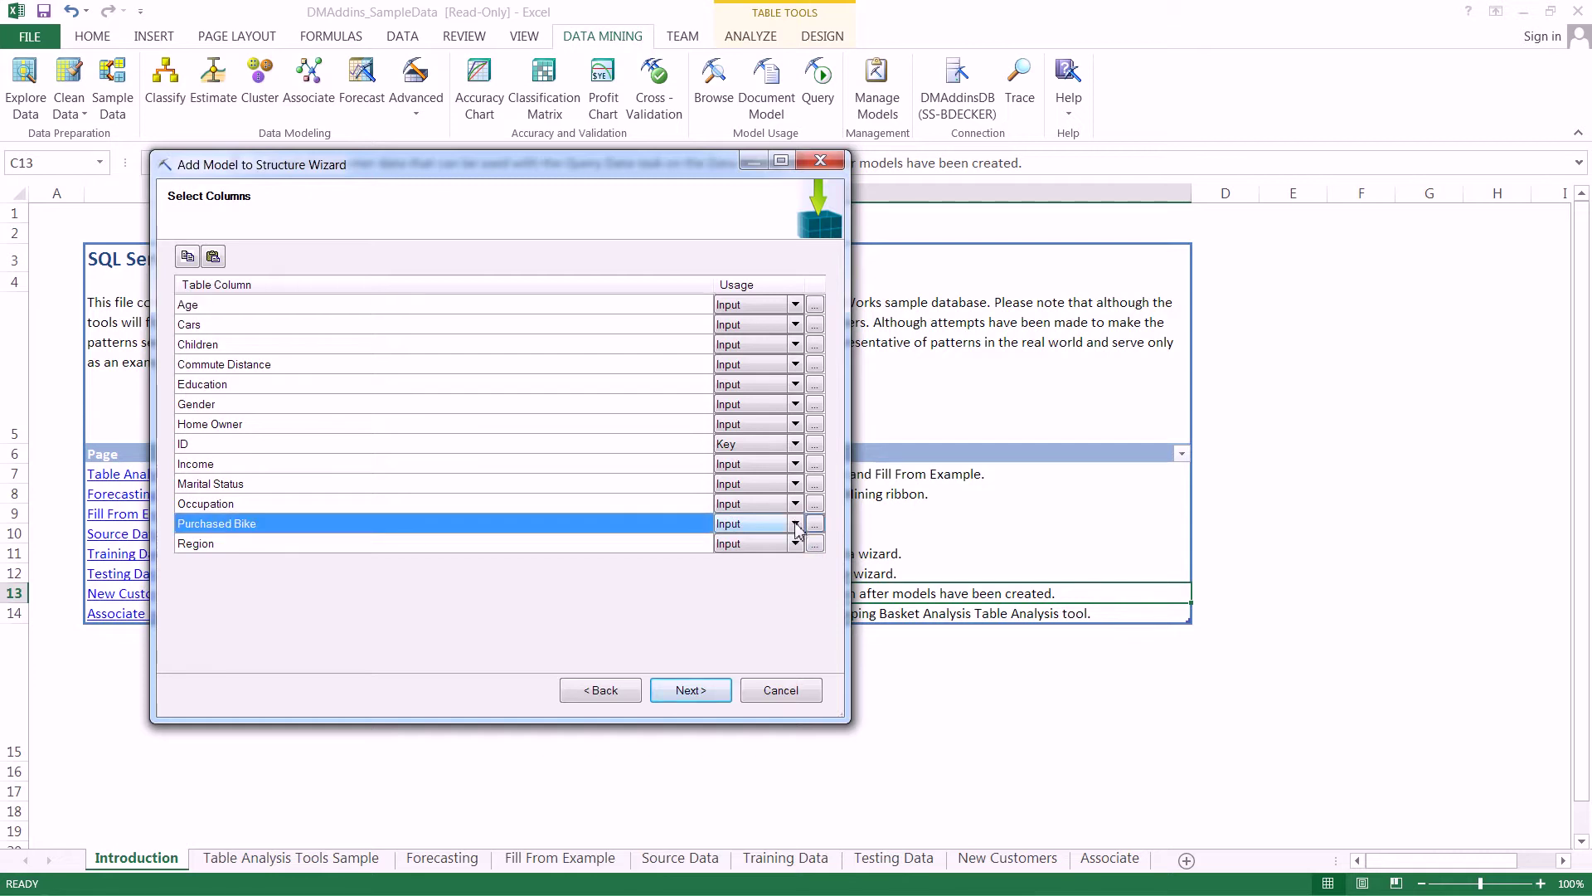
click(795, 526)
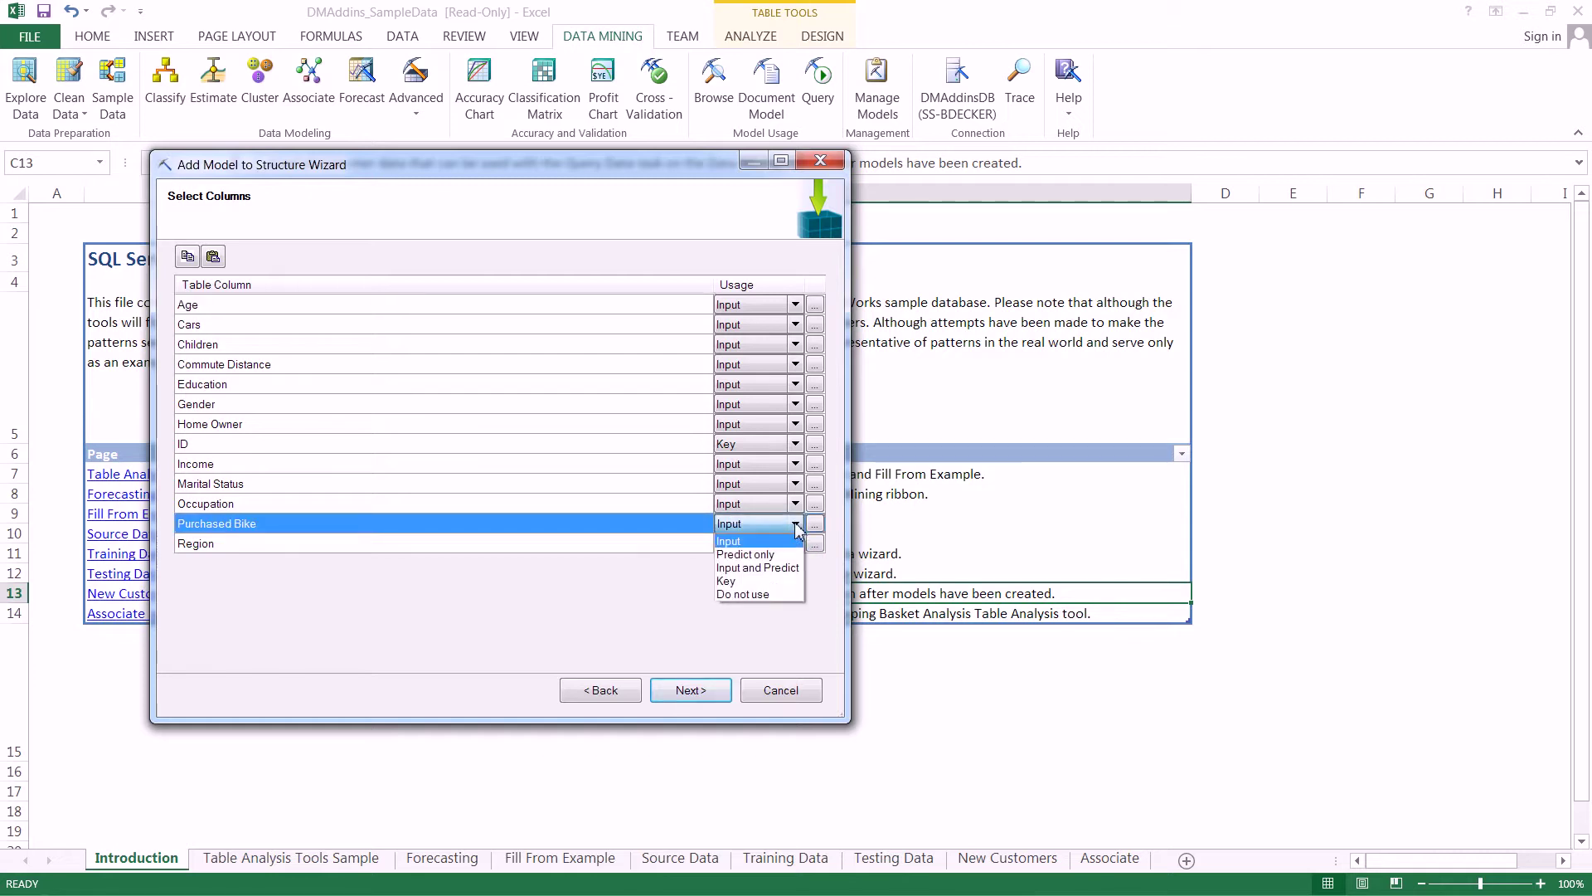
click(777, 569)
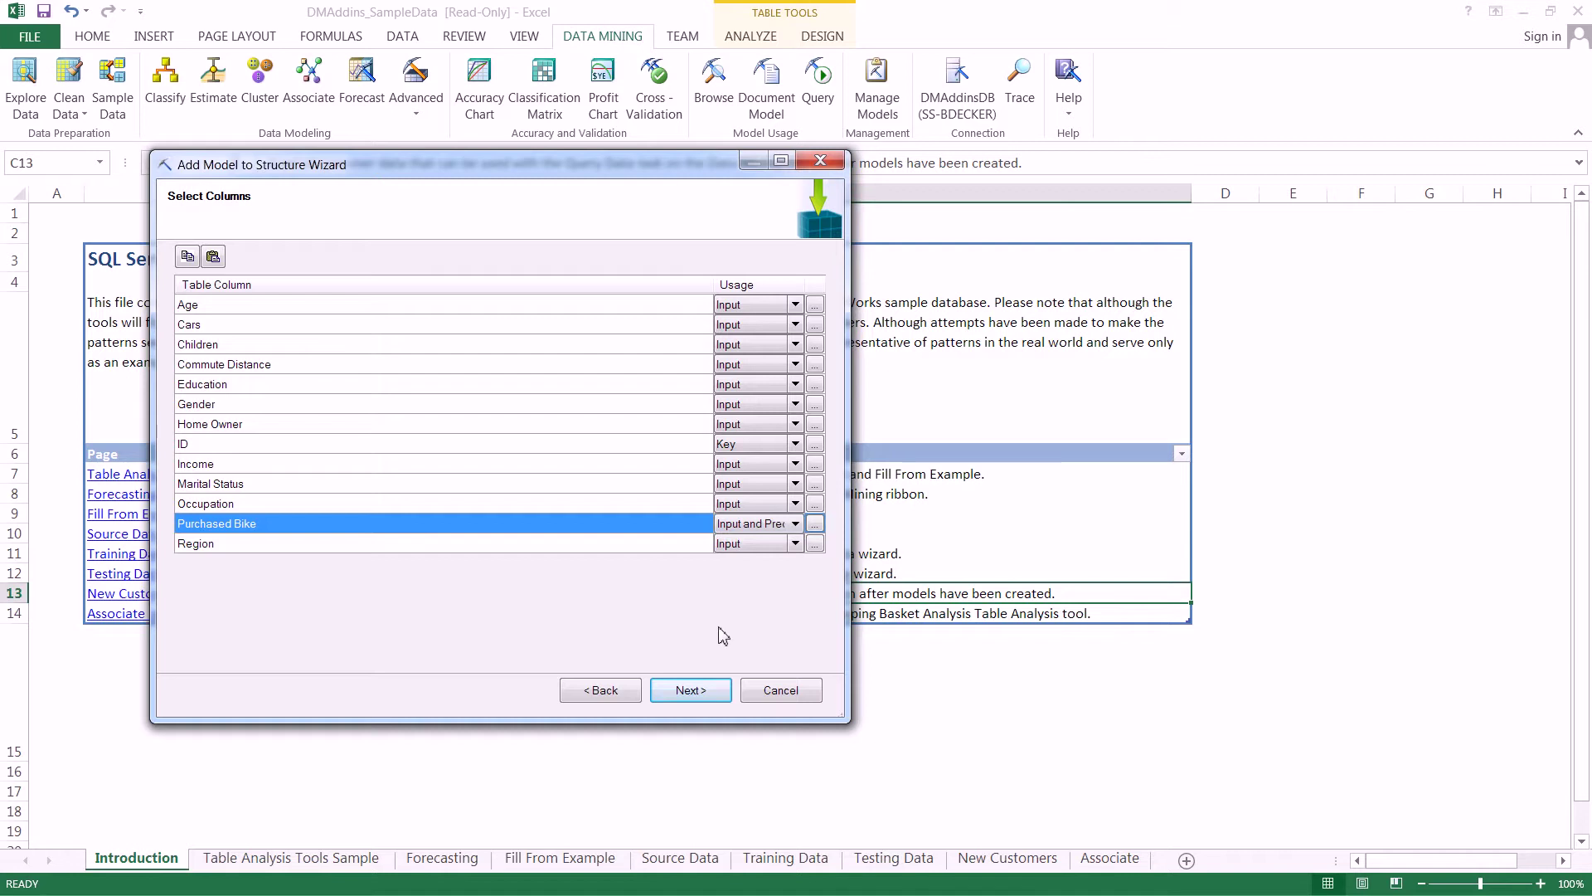
click(691, 690)
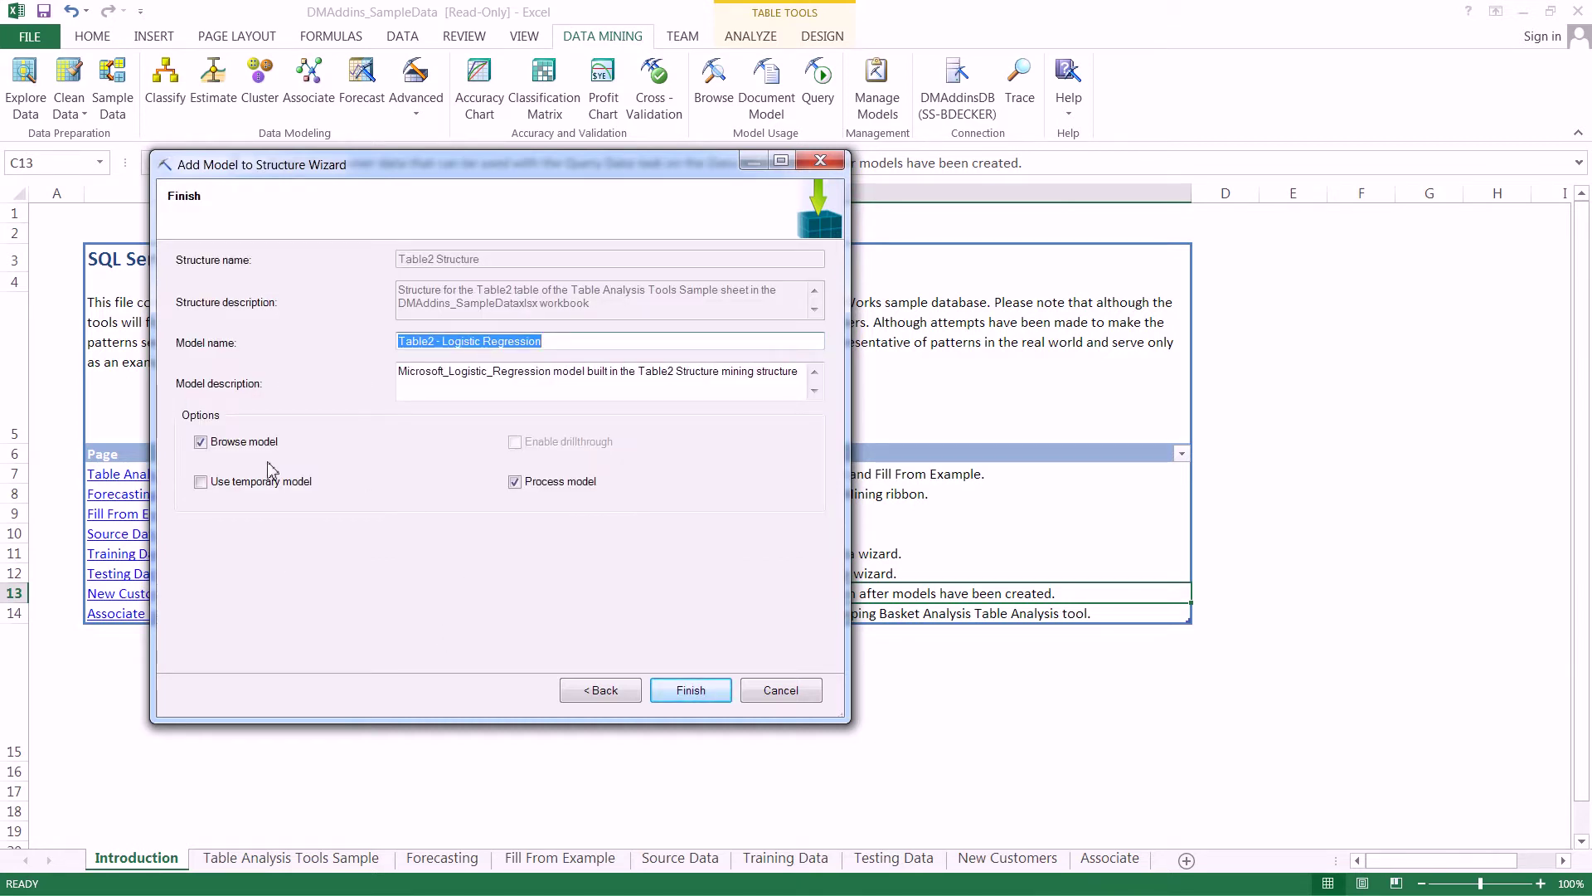
click(202, 442)
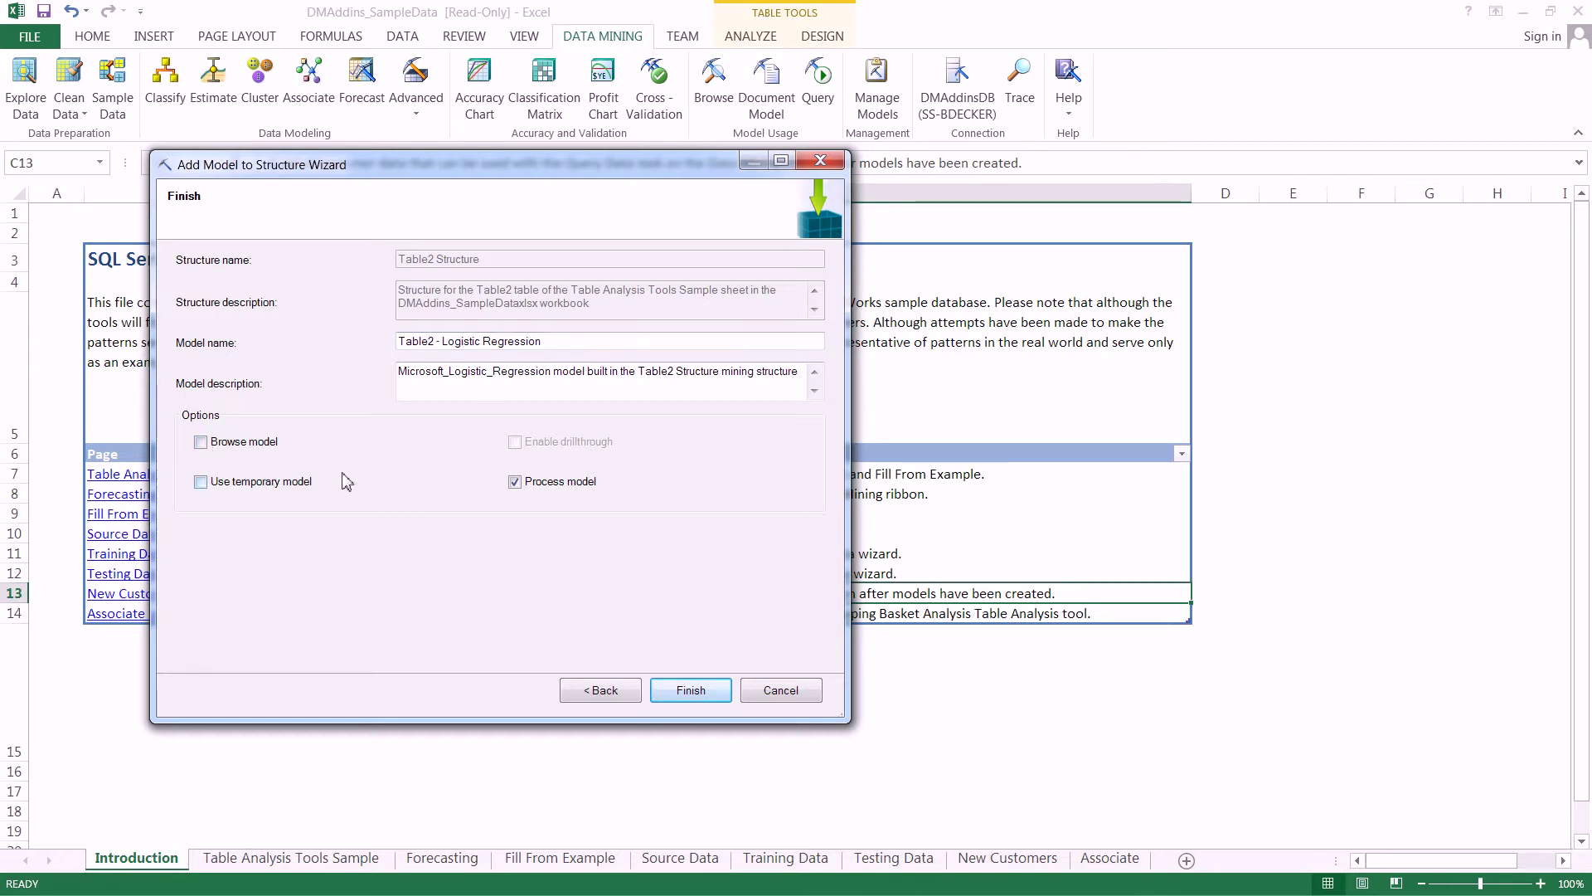
Process the logistic regression model, then show the Table Analysis Tools Sample sheet.
click(718, 694)
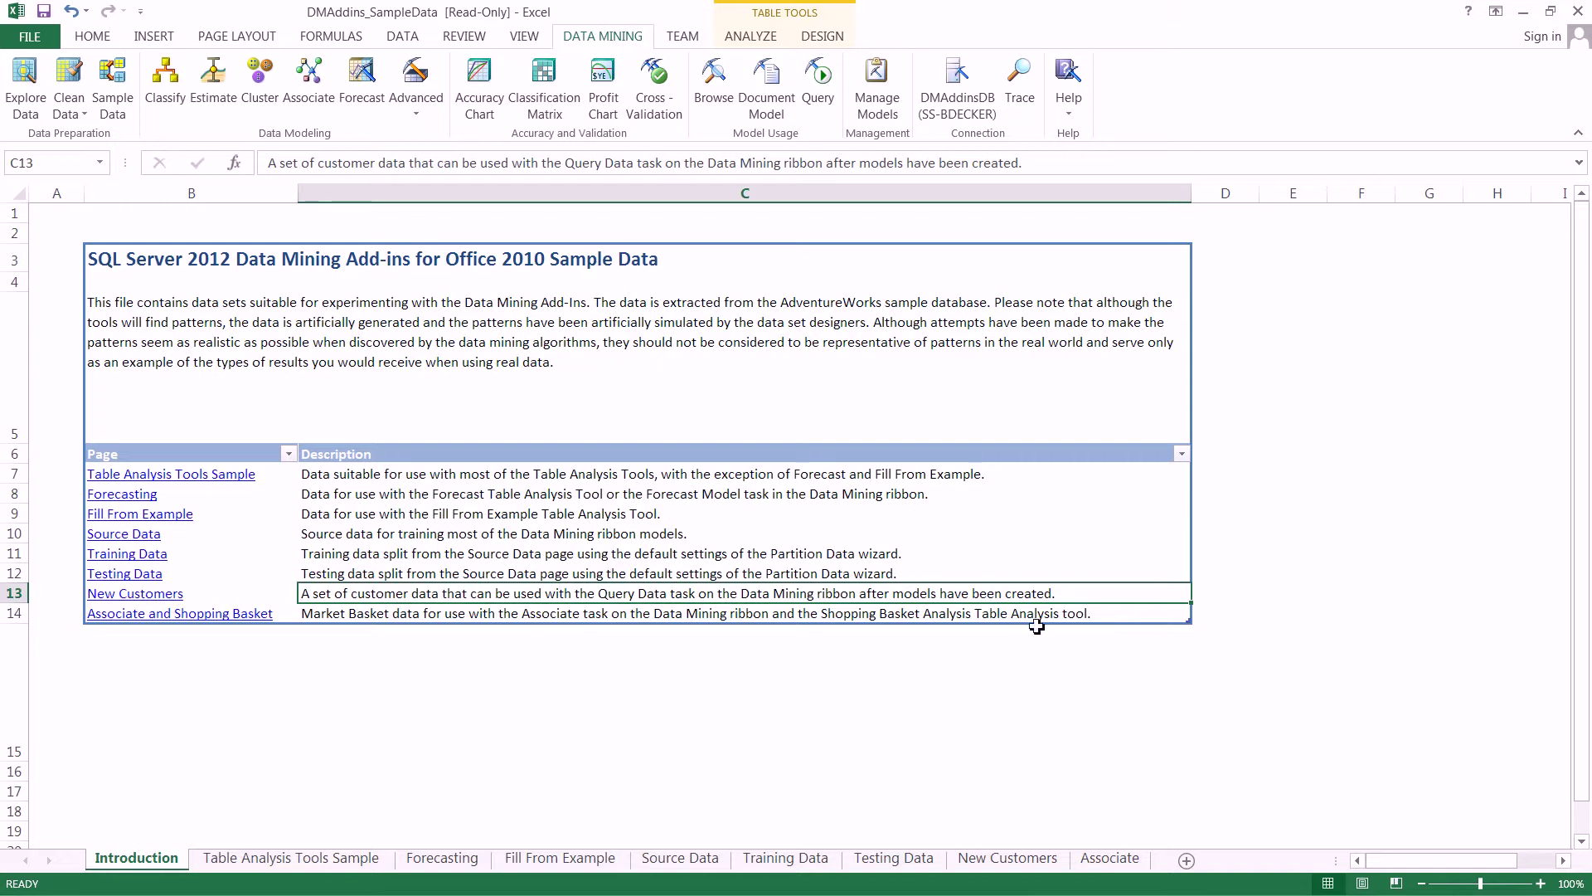
click(295, 867)
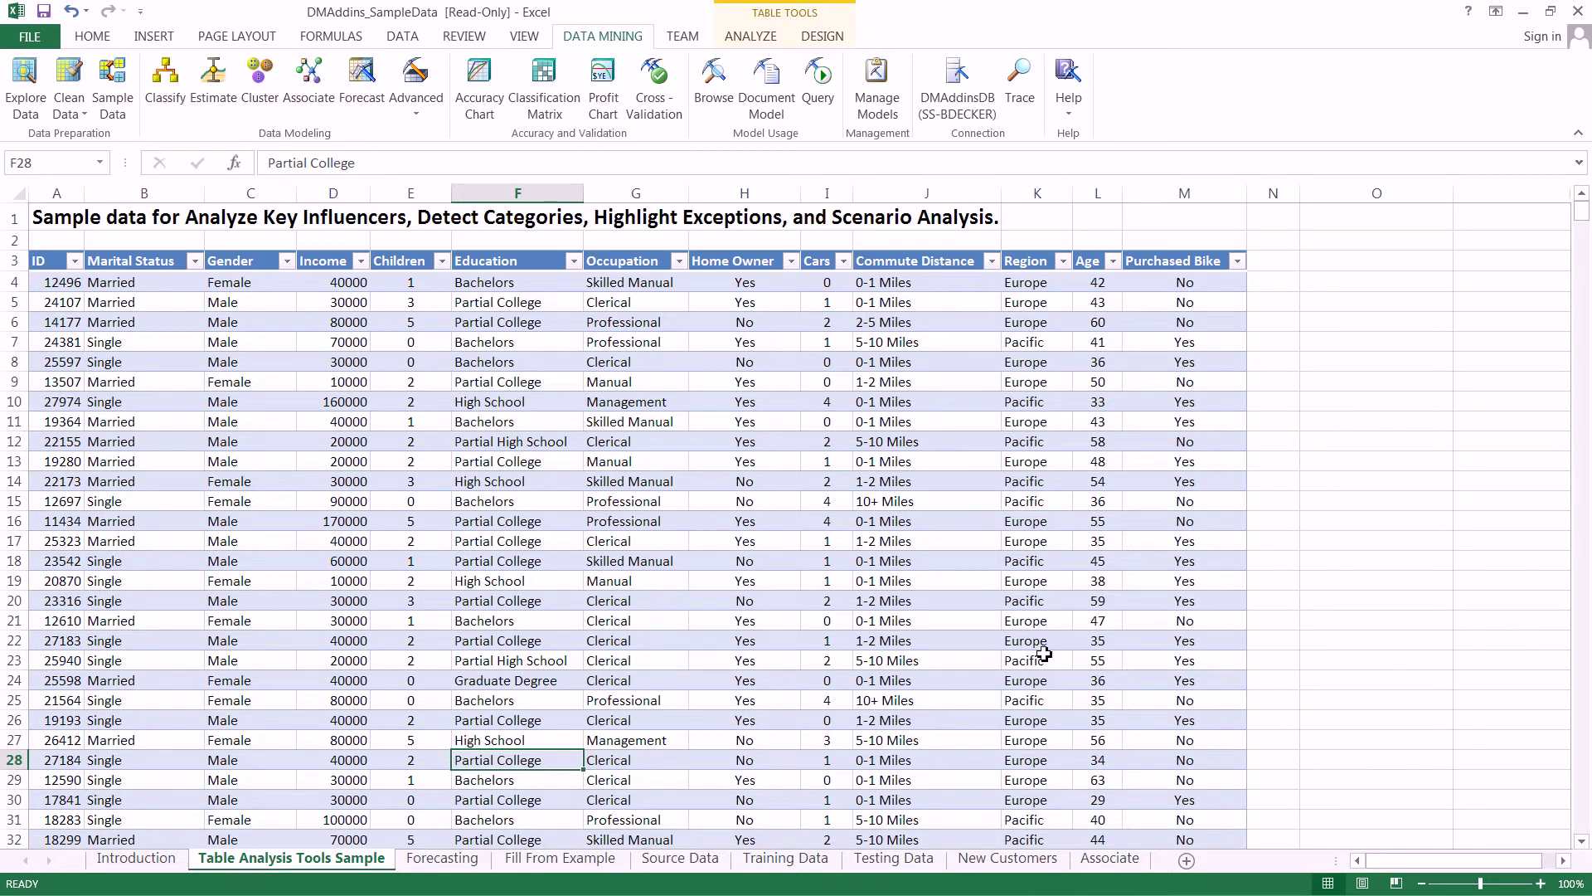
Switch to the New Customers sheet and review its columns through to Age.
click(966, 861)
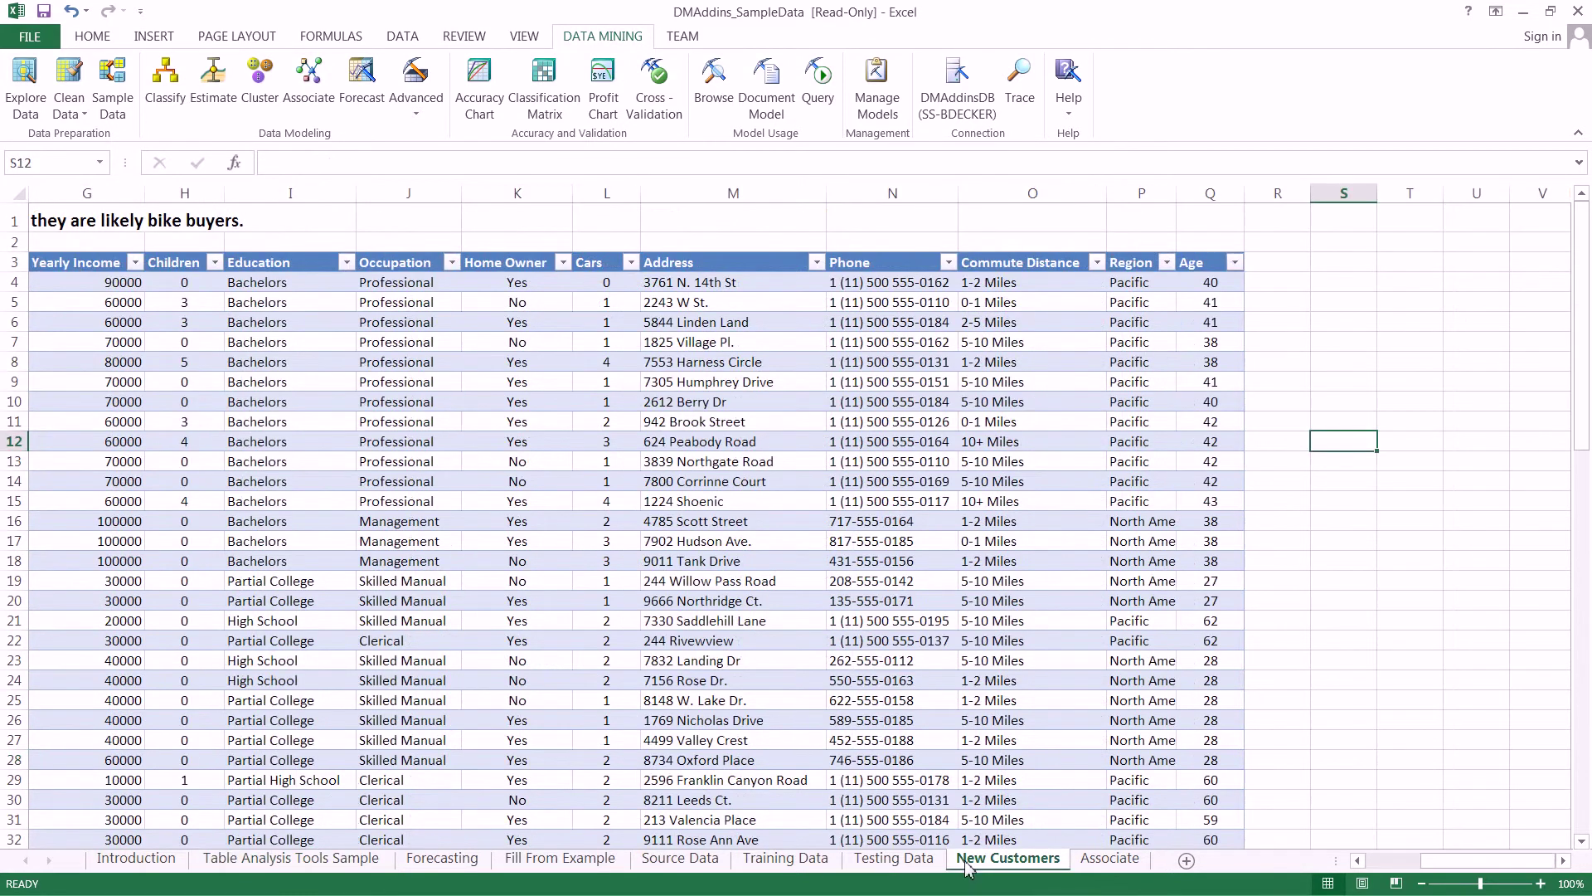
drag(1409, 866, 1364, 876)
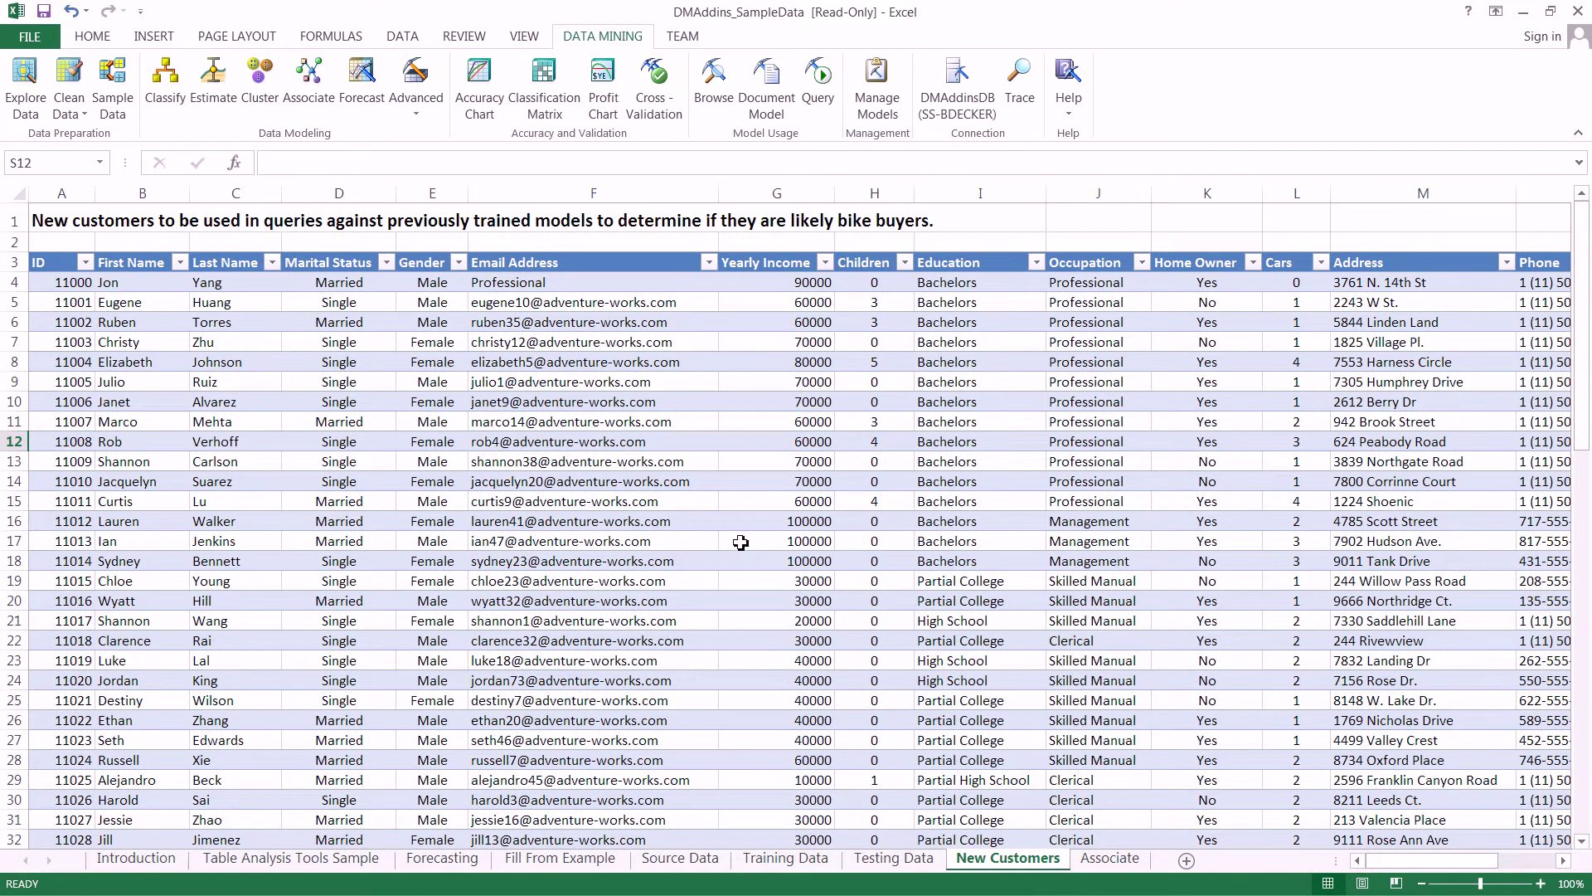
drag(1493, 861, 1543, 865)
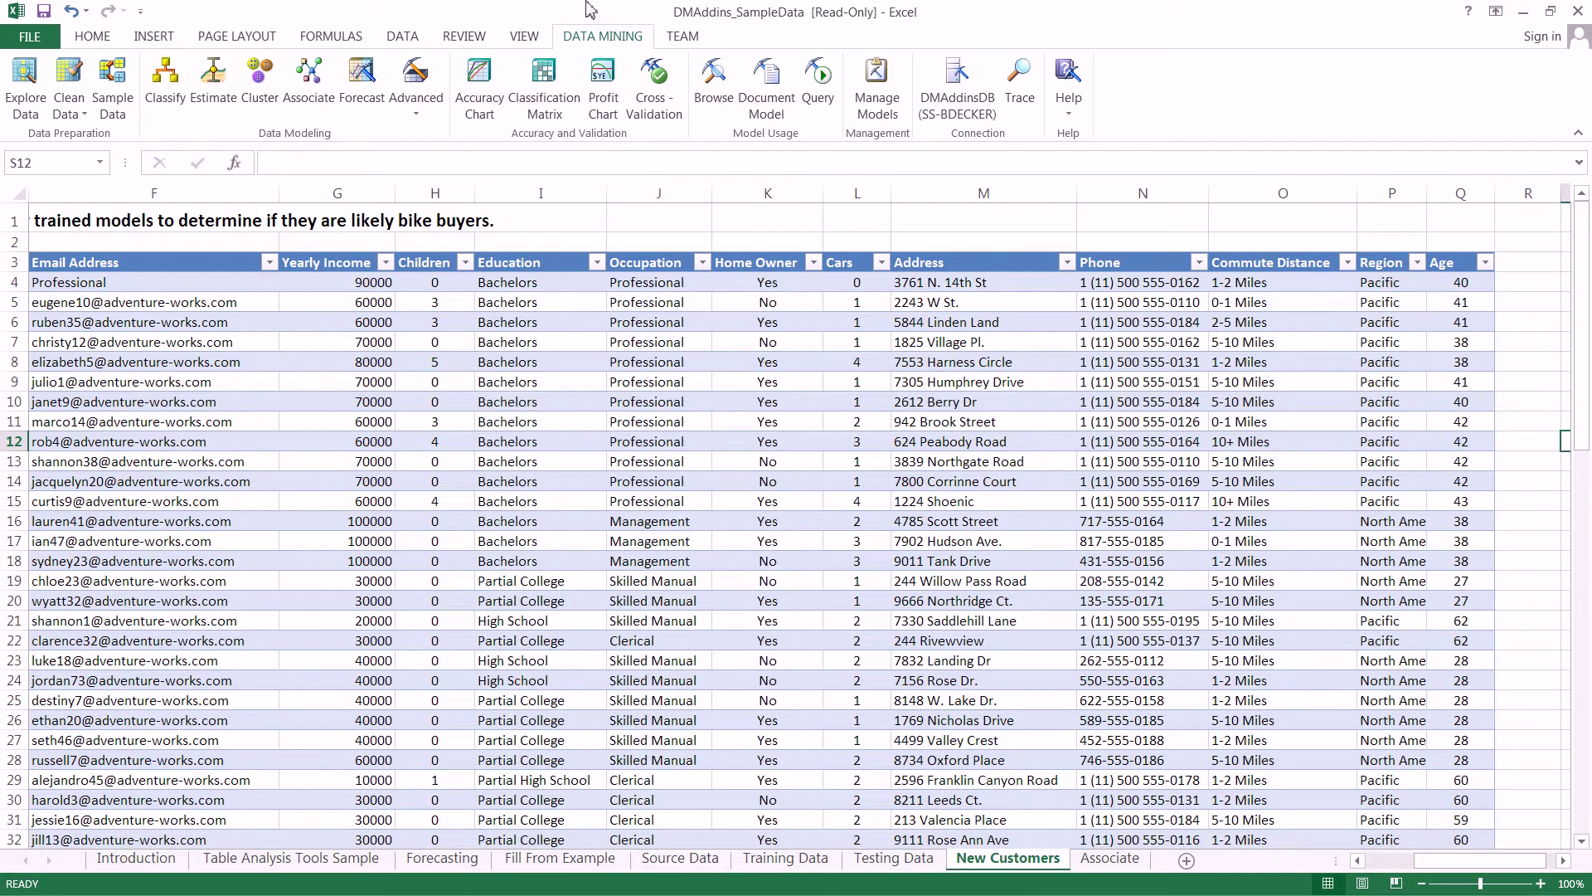
Start a prediction query on Table2 - Logistic Regression using 'New Customers'!Table17 as source.
click(817, 90)
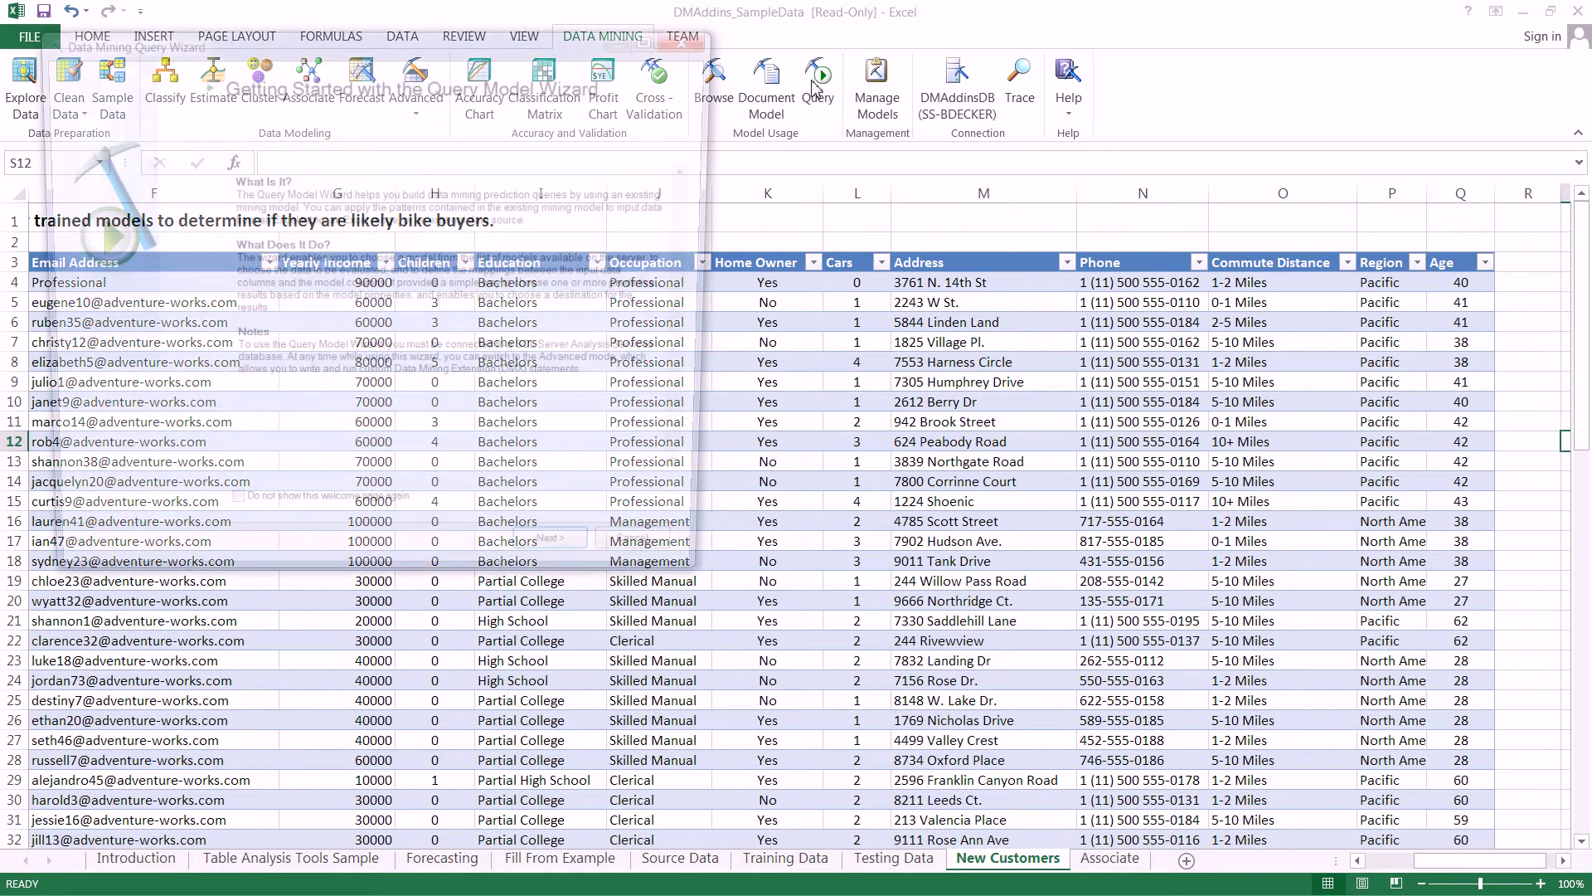
click(583, 565)
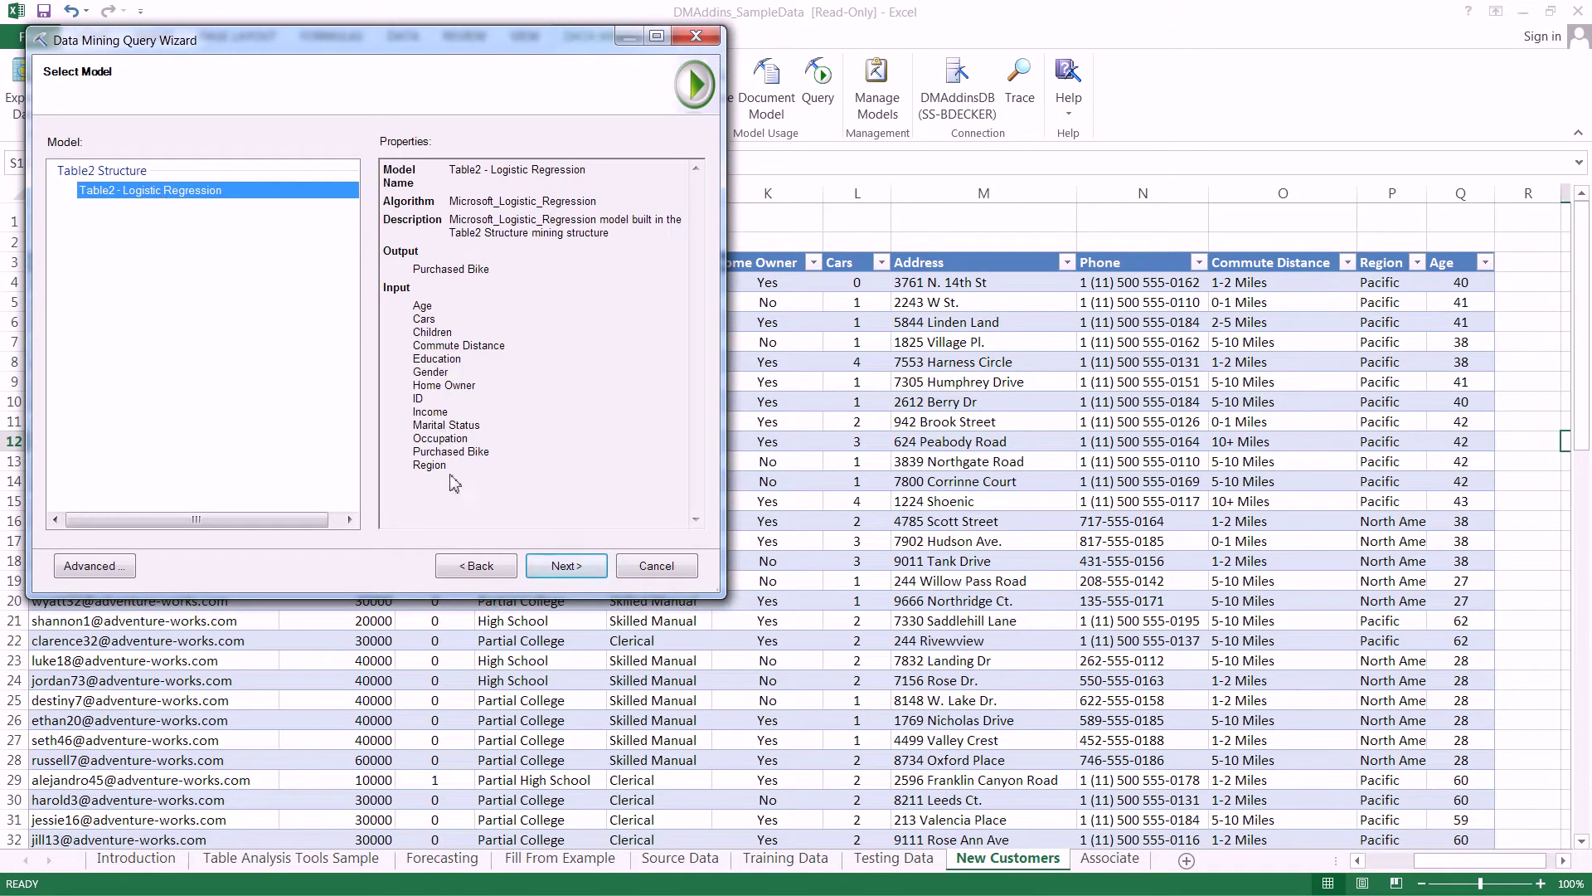
click(560, 570)
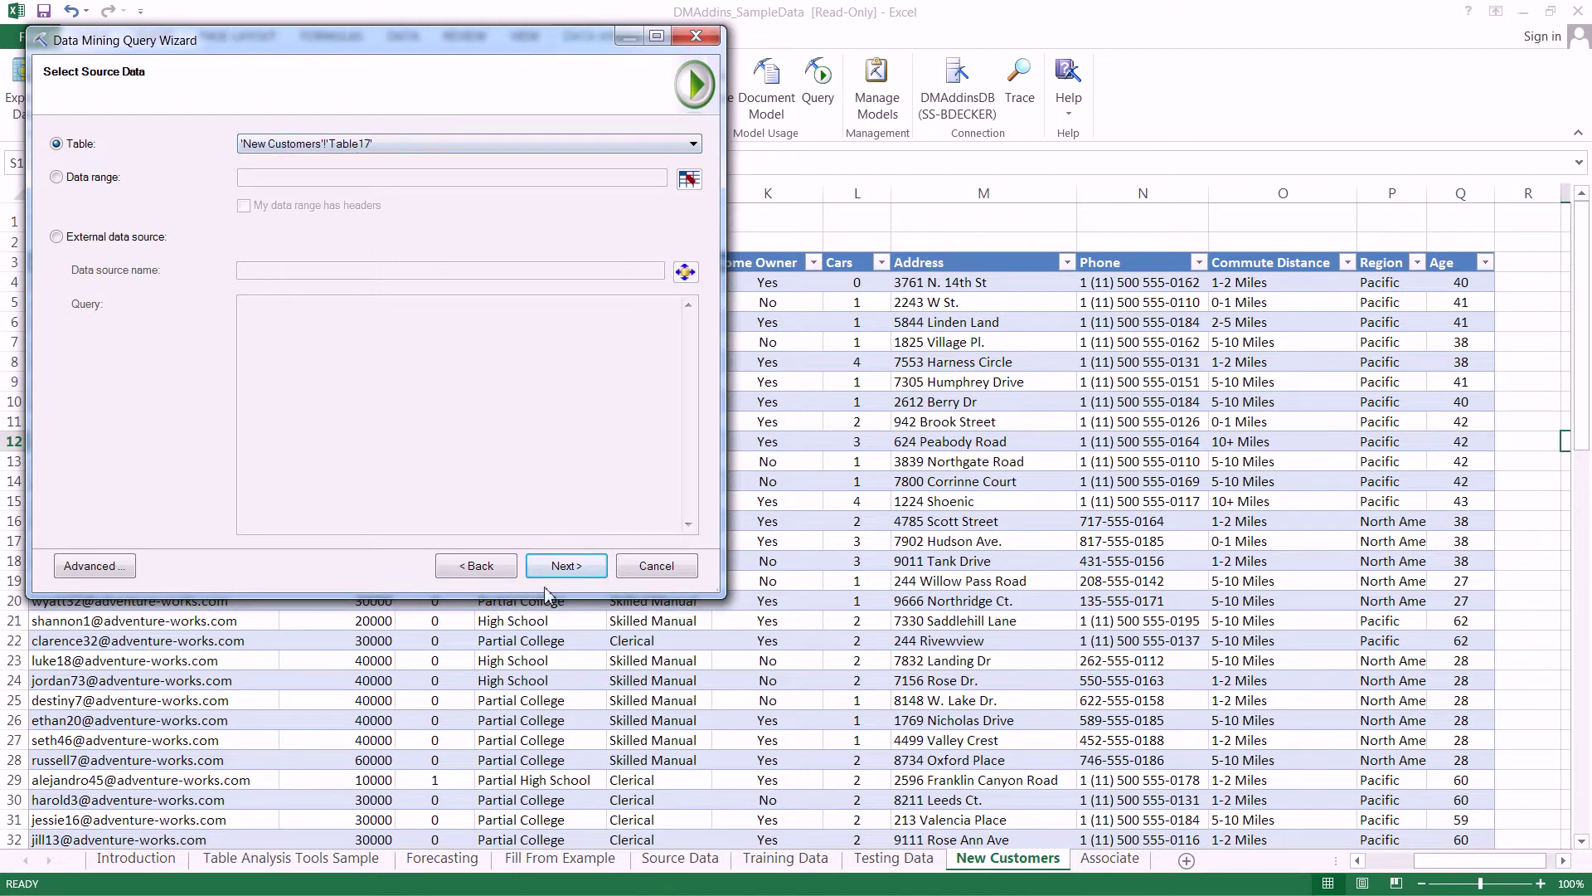
click(564, 568)
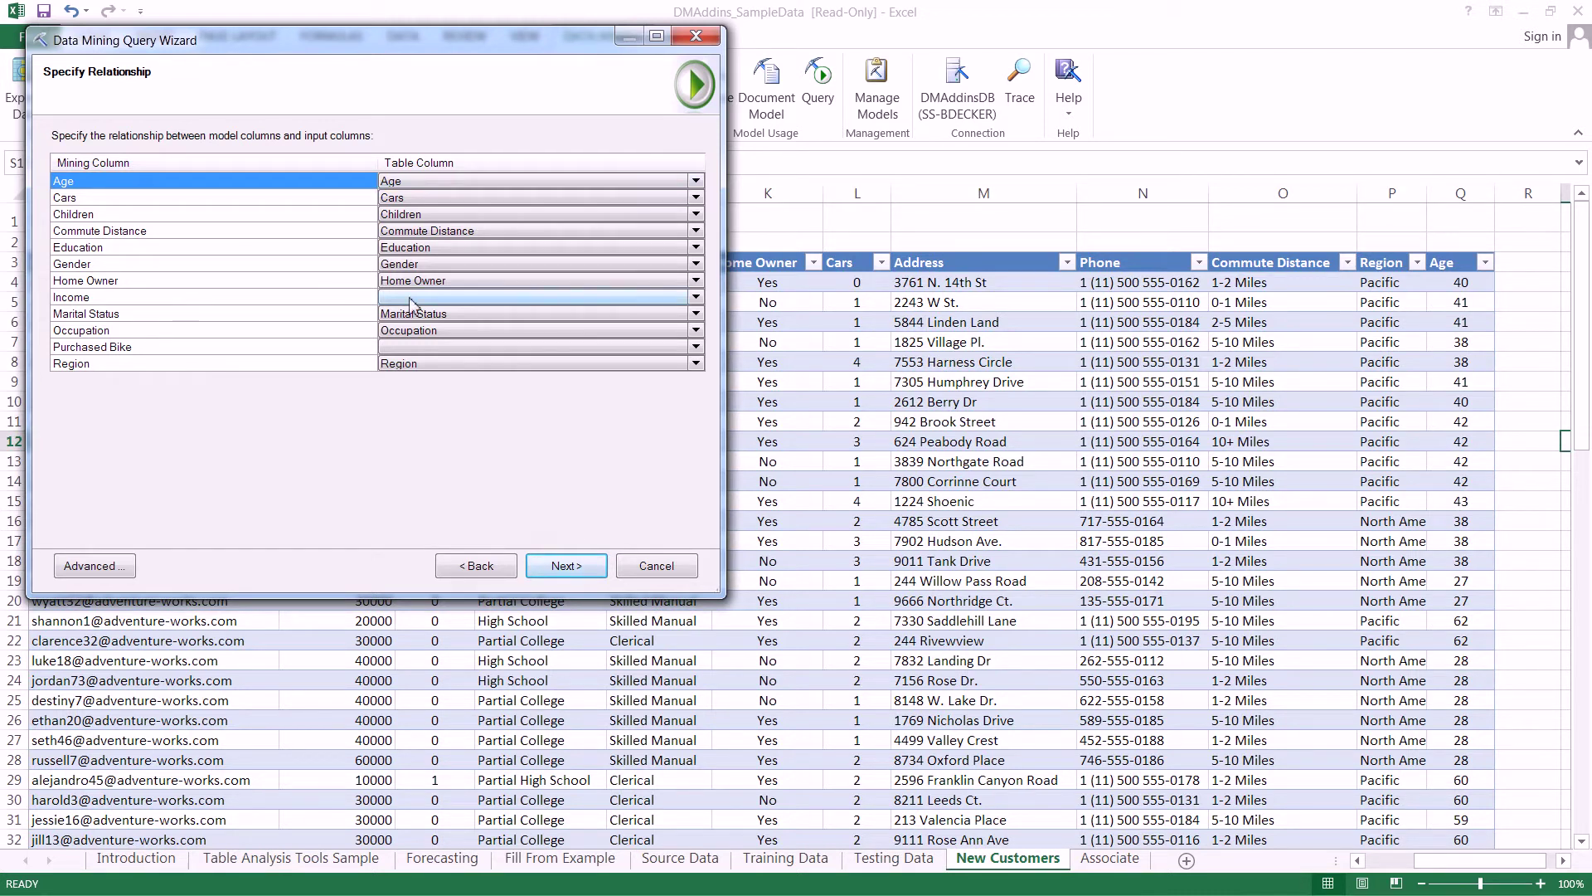
Match the model's Income column to the table's Yearly Income column.
click(701, 300)
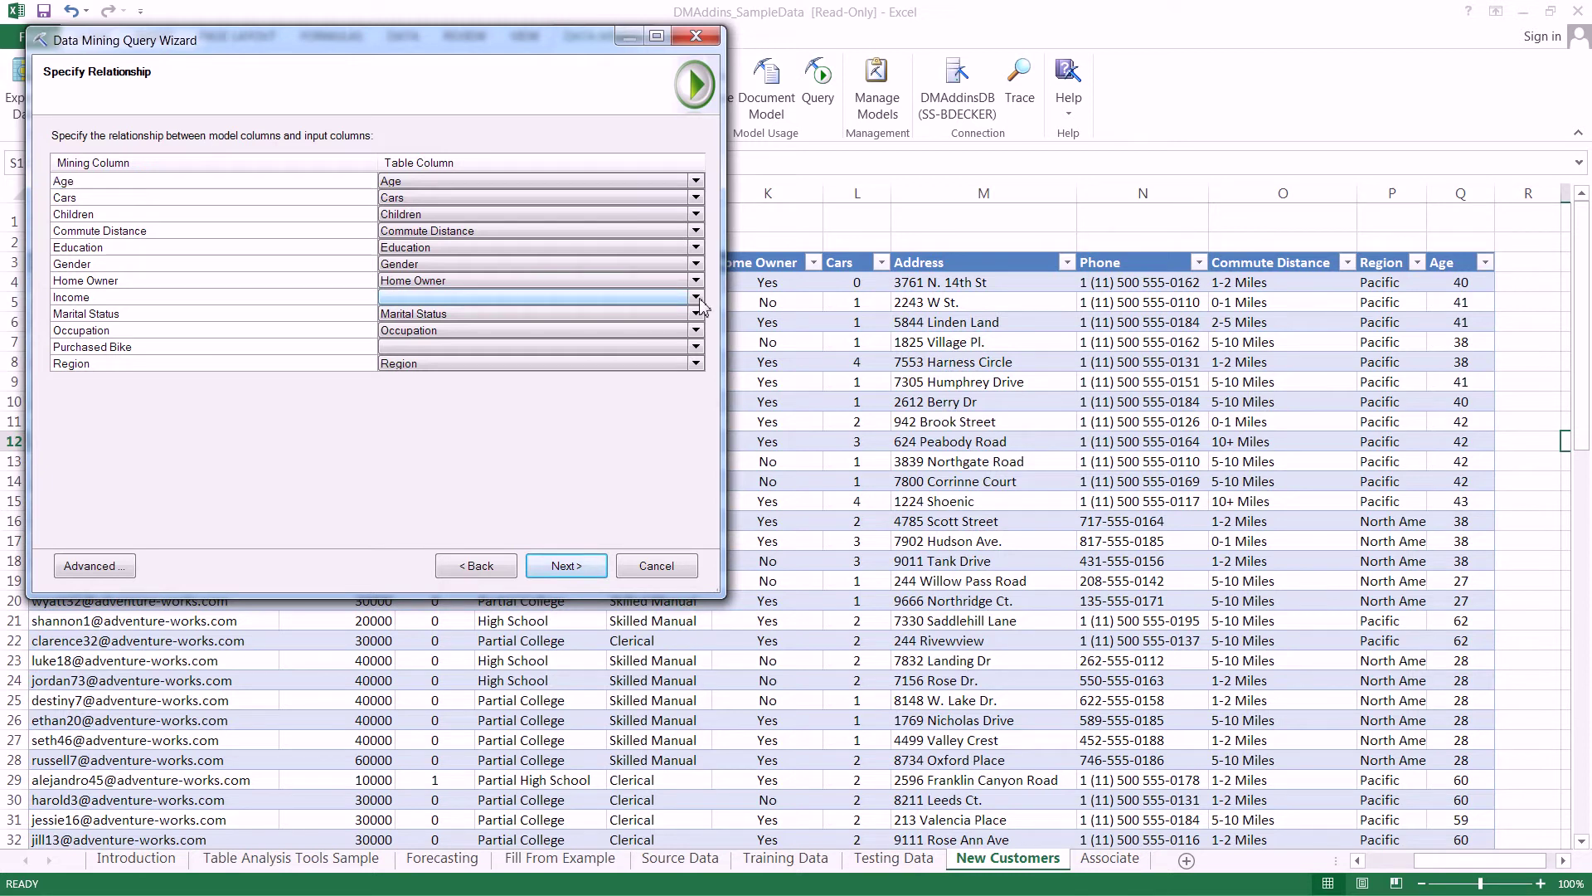
click(699, 300)
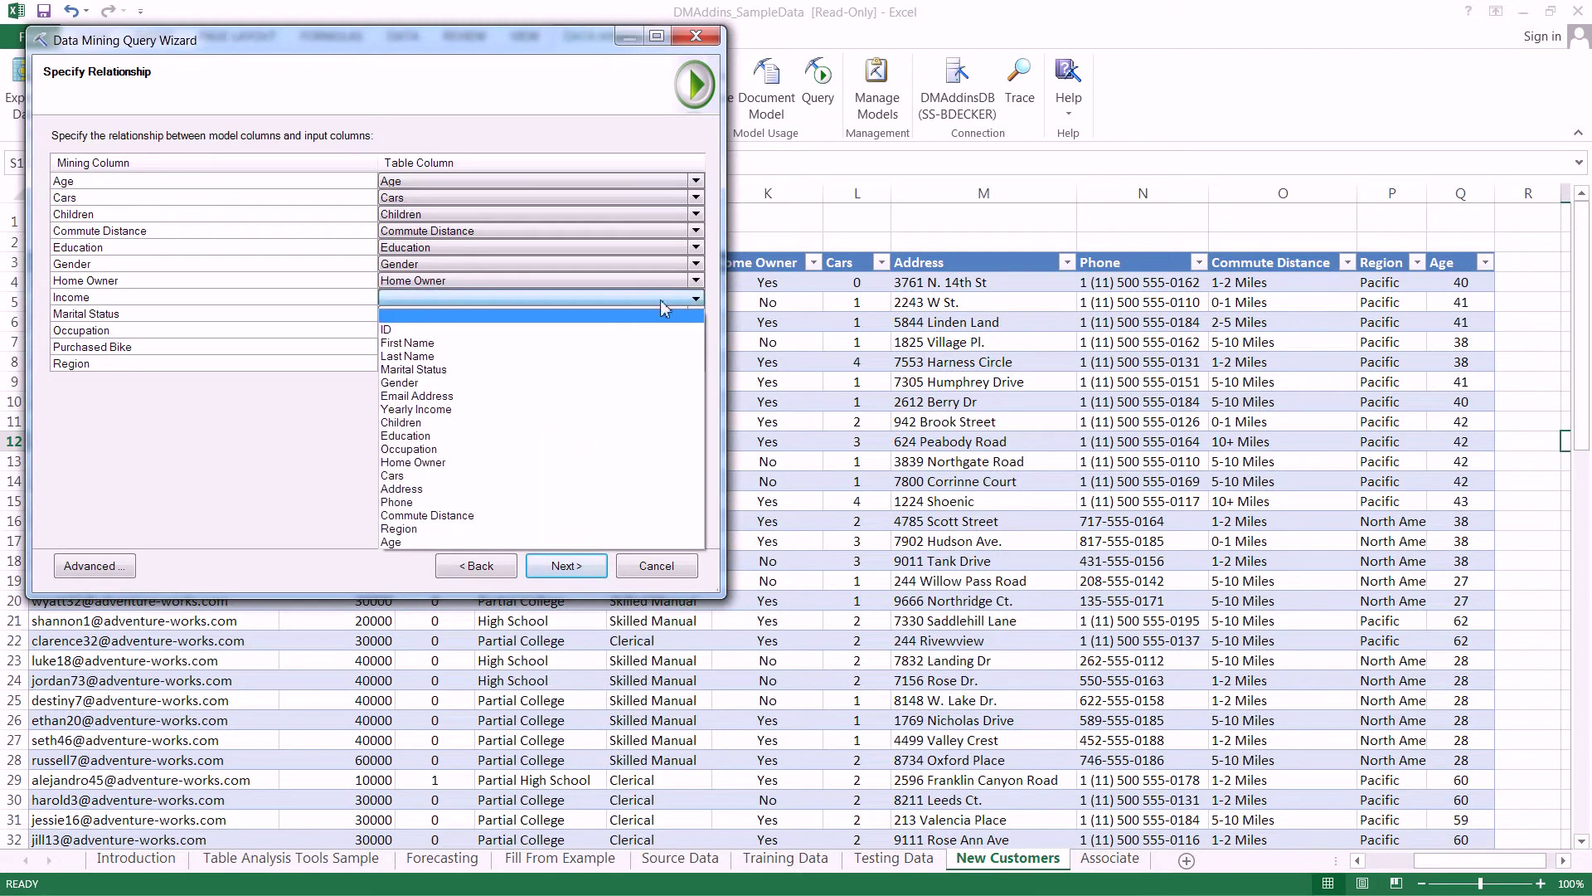
click(472, 417)
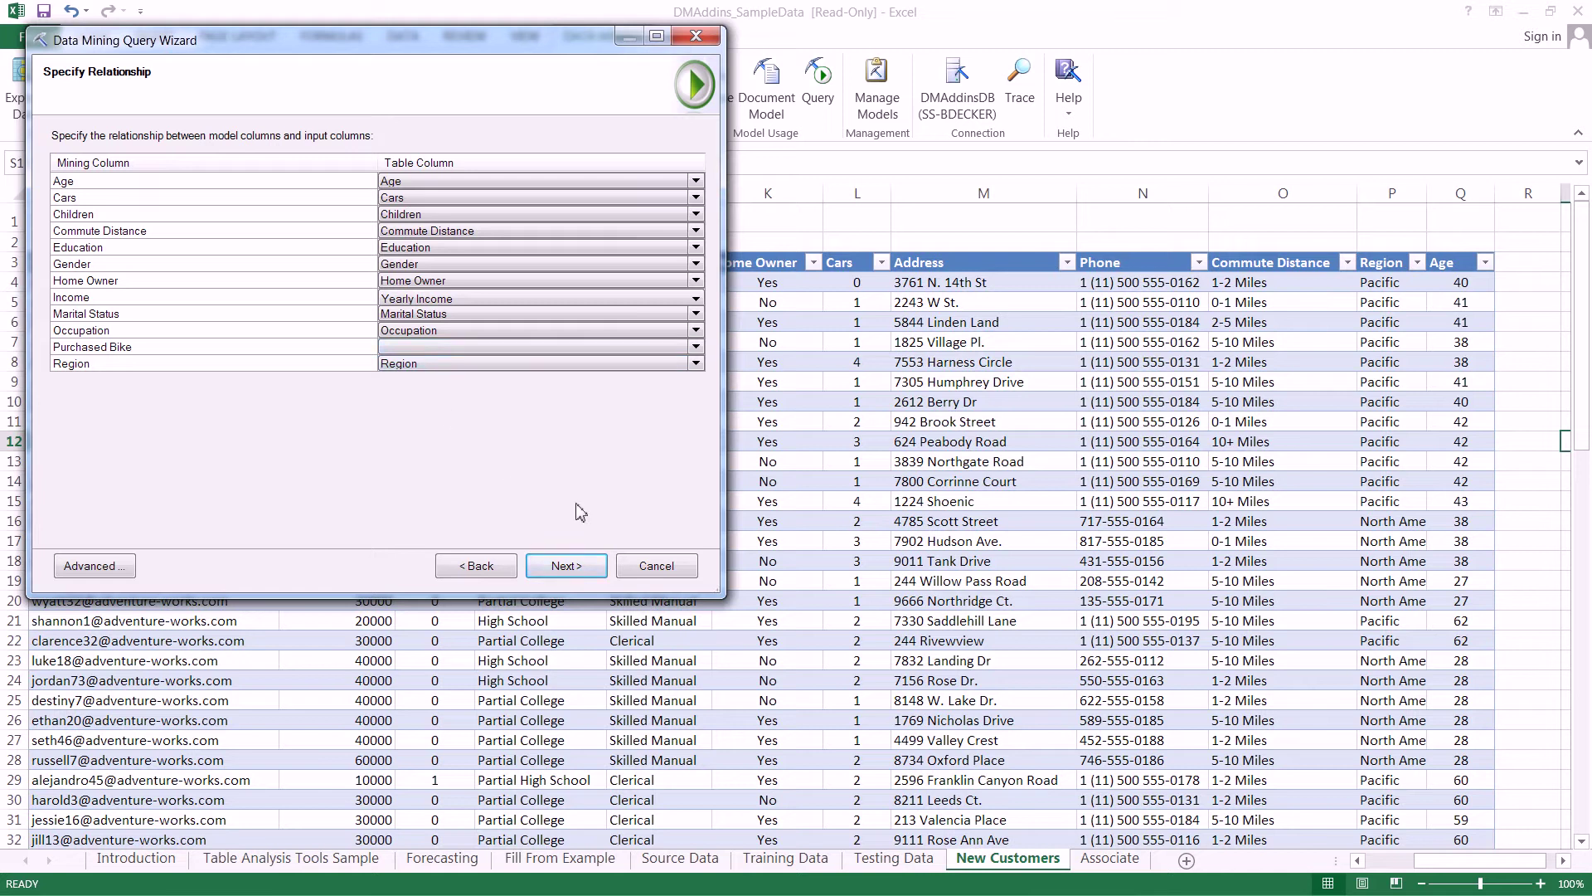
click(567, 567)
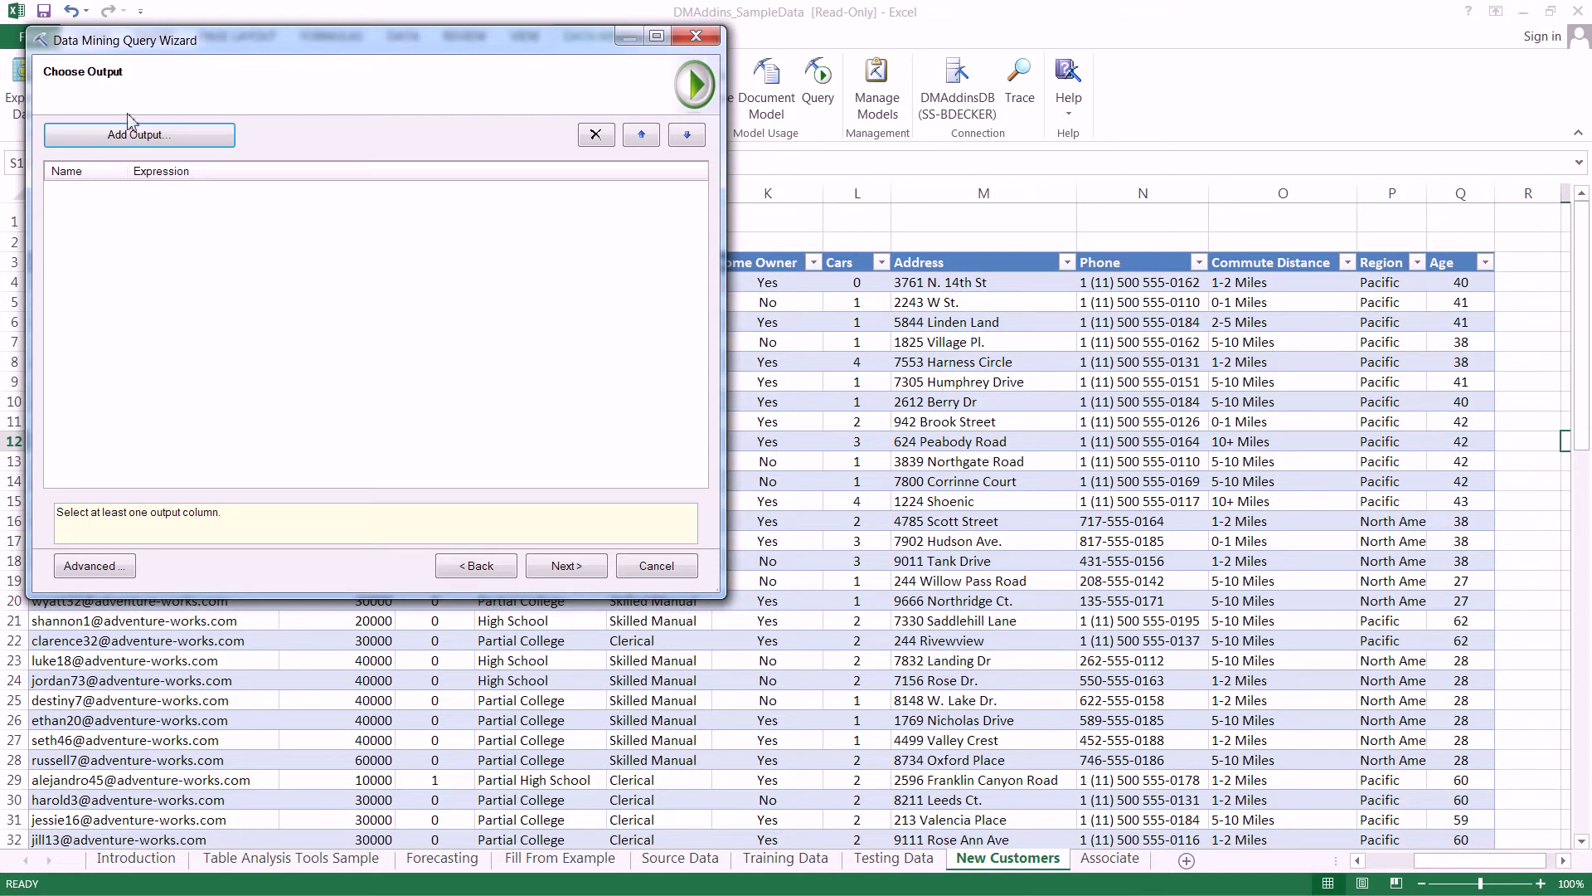
Add an output computing PredictProbability of Purchased Bike for the 'Yes' outcome.
click(160, 136)
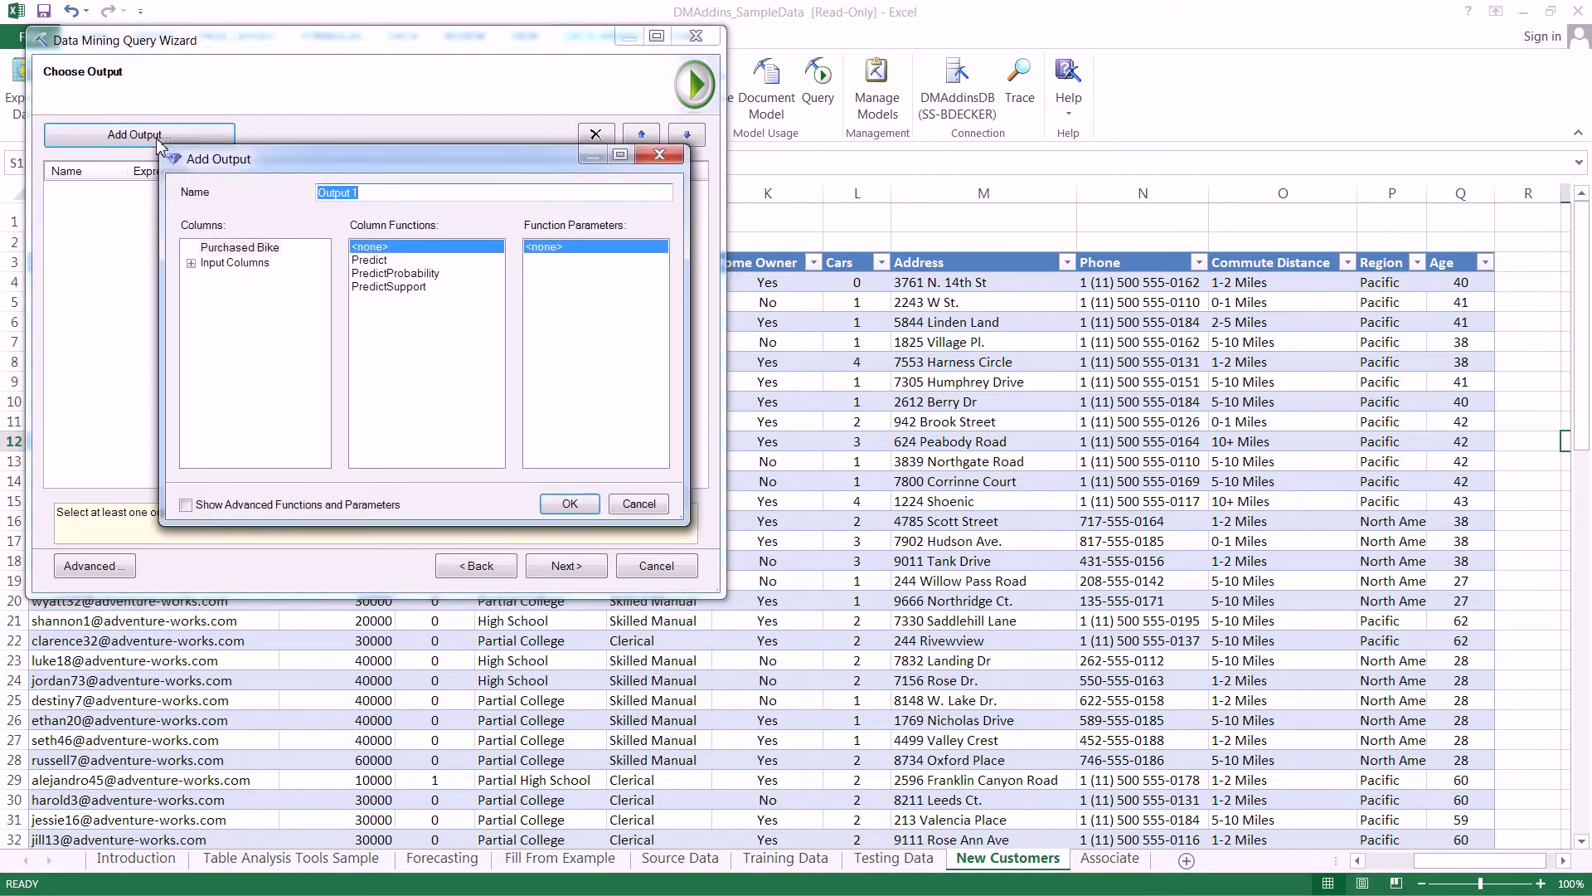
click(219, 250)
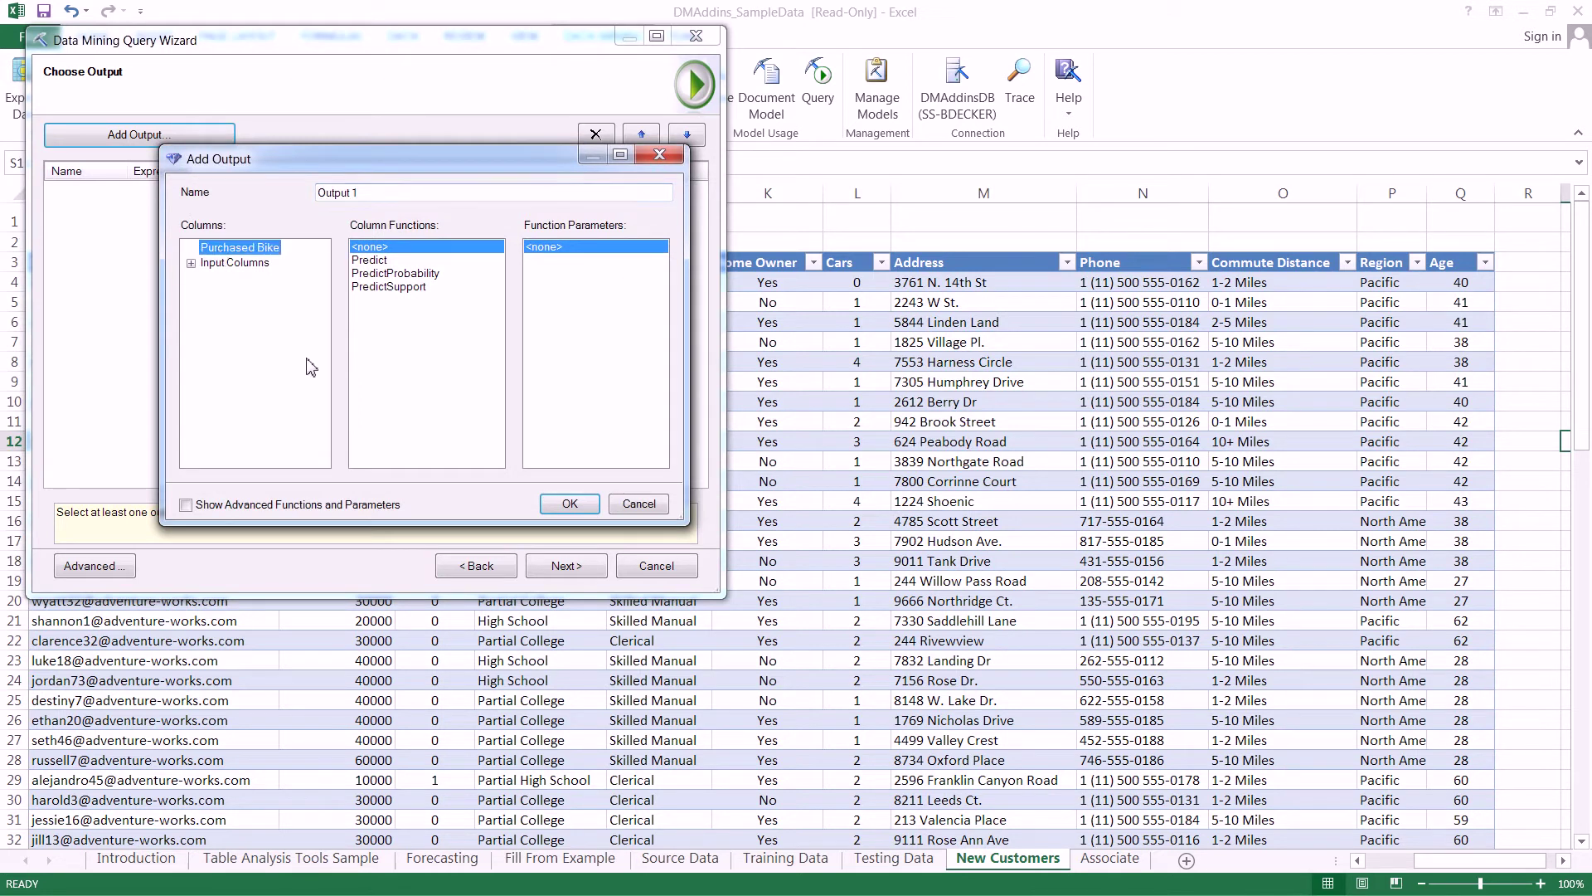
click(387, 273)
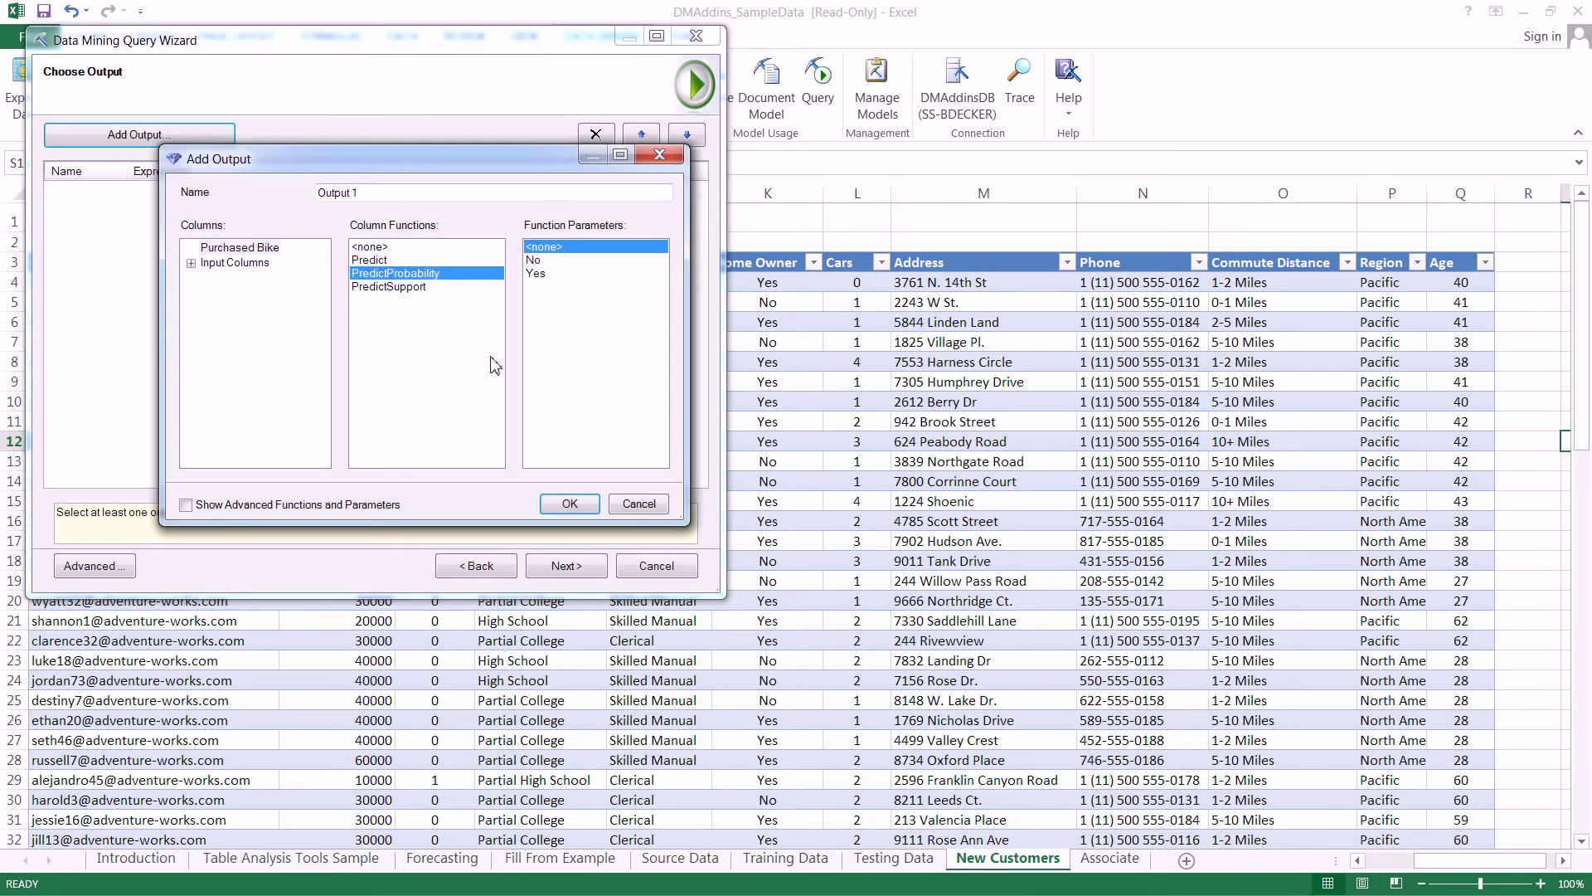
click(538, 275)
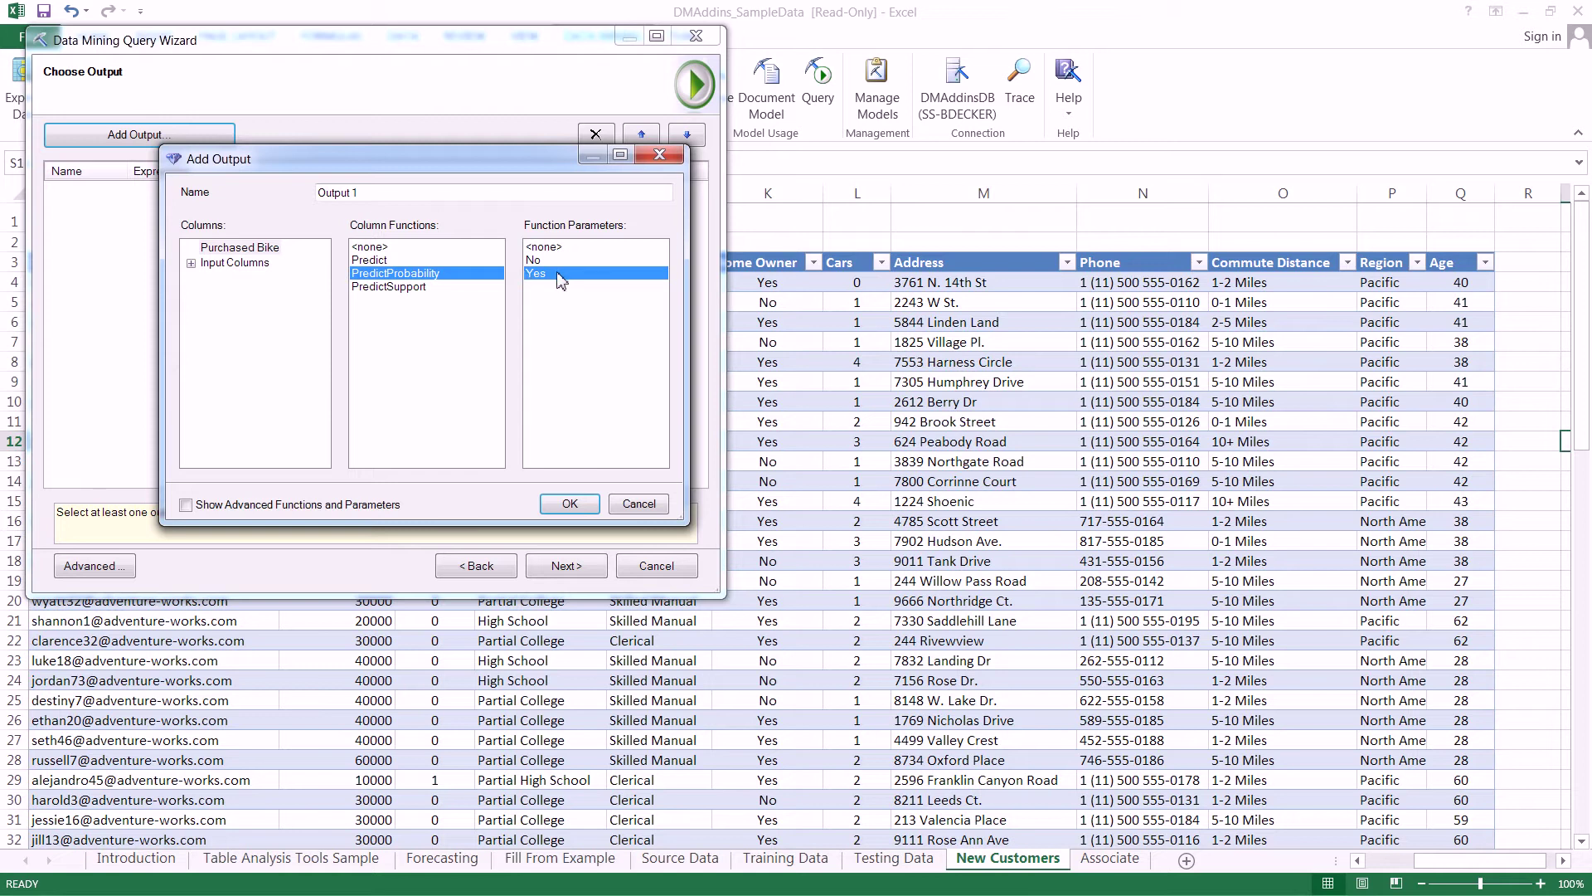
click(186, 505)
click(186, 505)
click(570, 504)
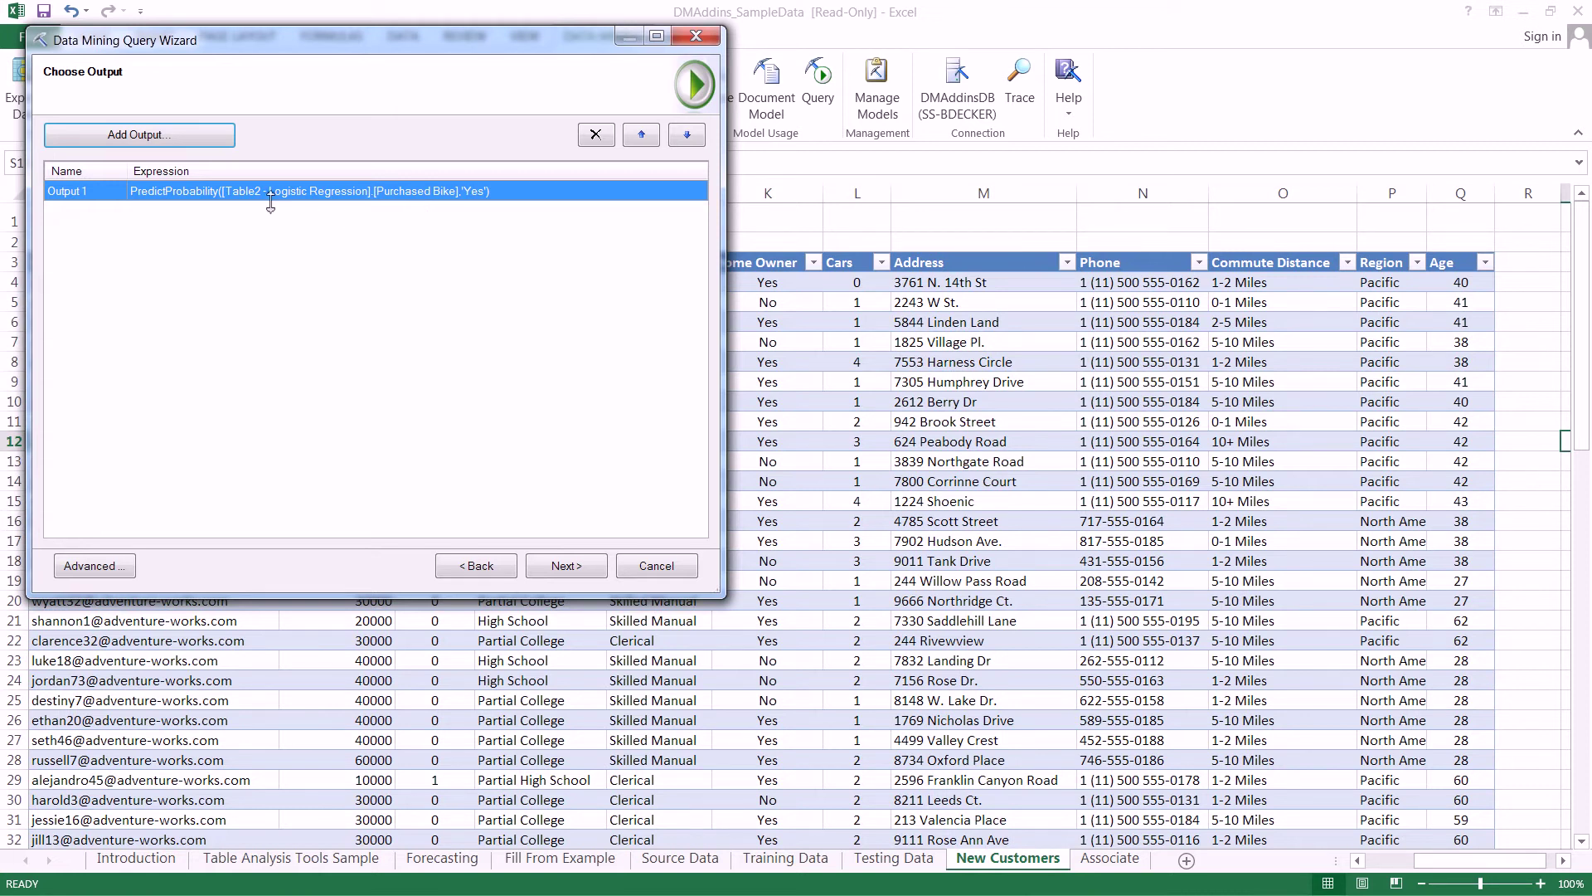
Rename Output 1 to 'Prob of Bike Purchase' and append the results to the input data.
click(96, 190)
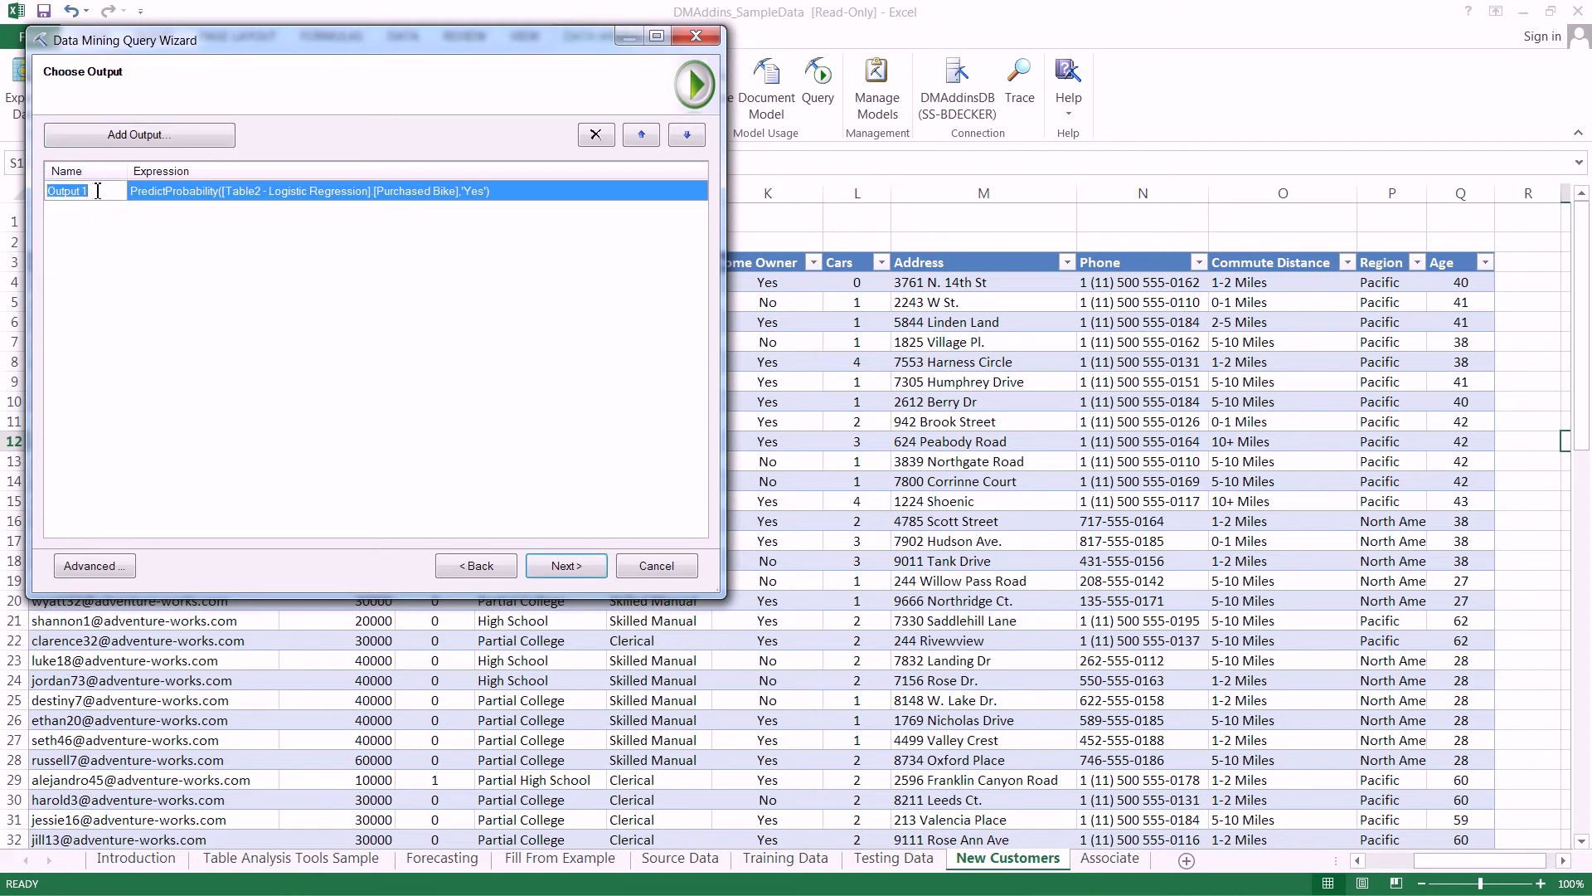
text(Prob of Bike Purchase)
click(545, 571)
click(545, 571)
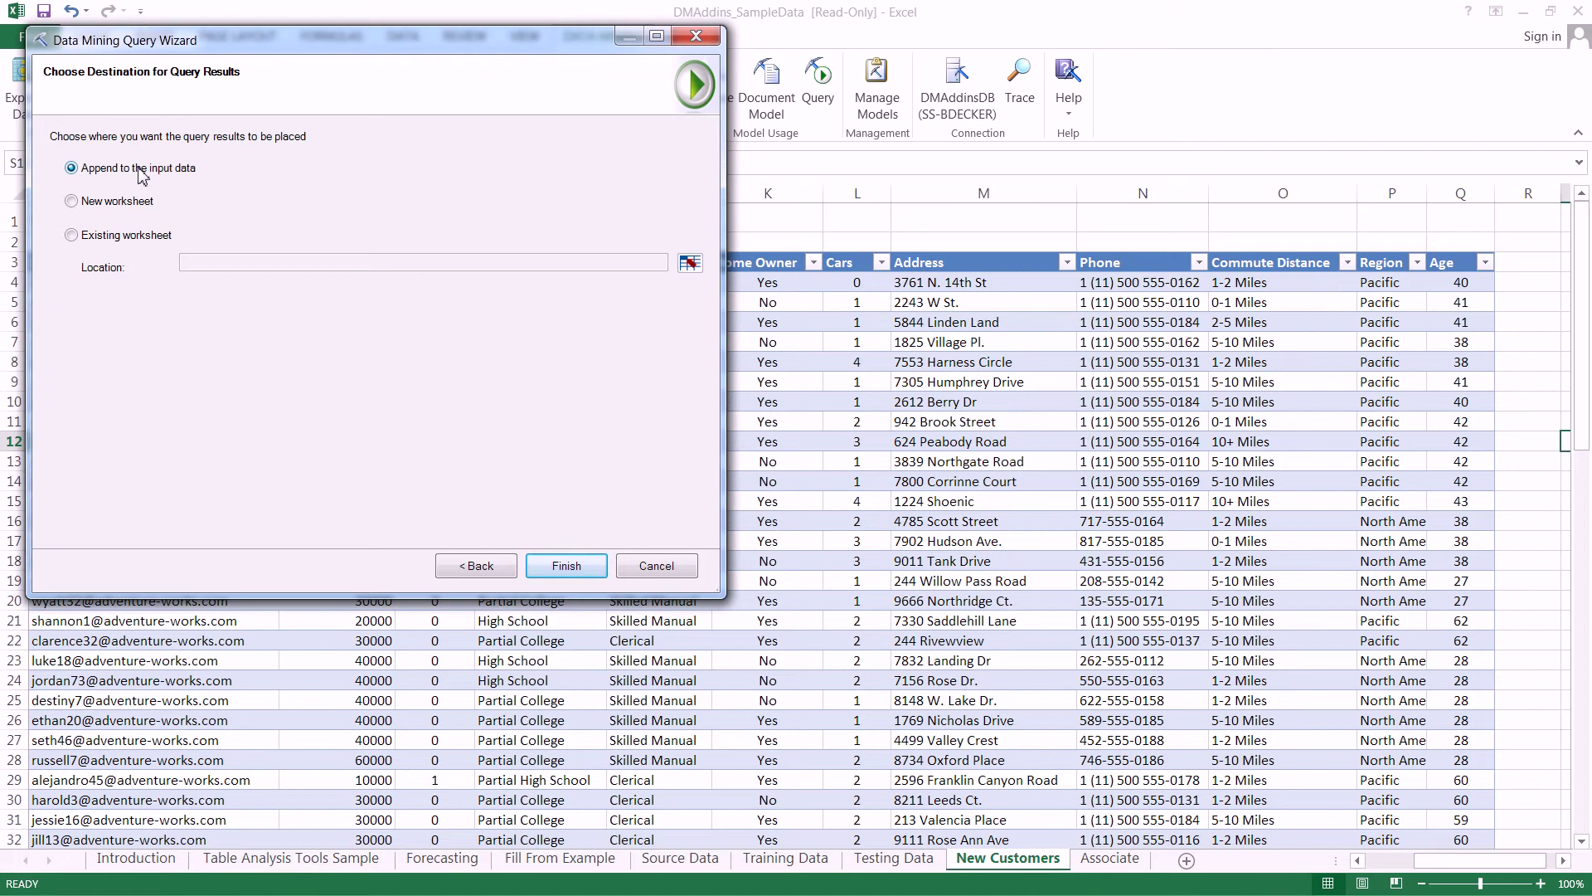
click(547, 575)
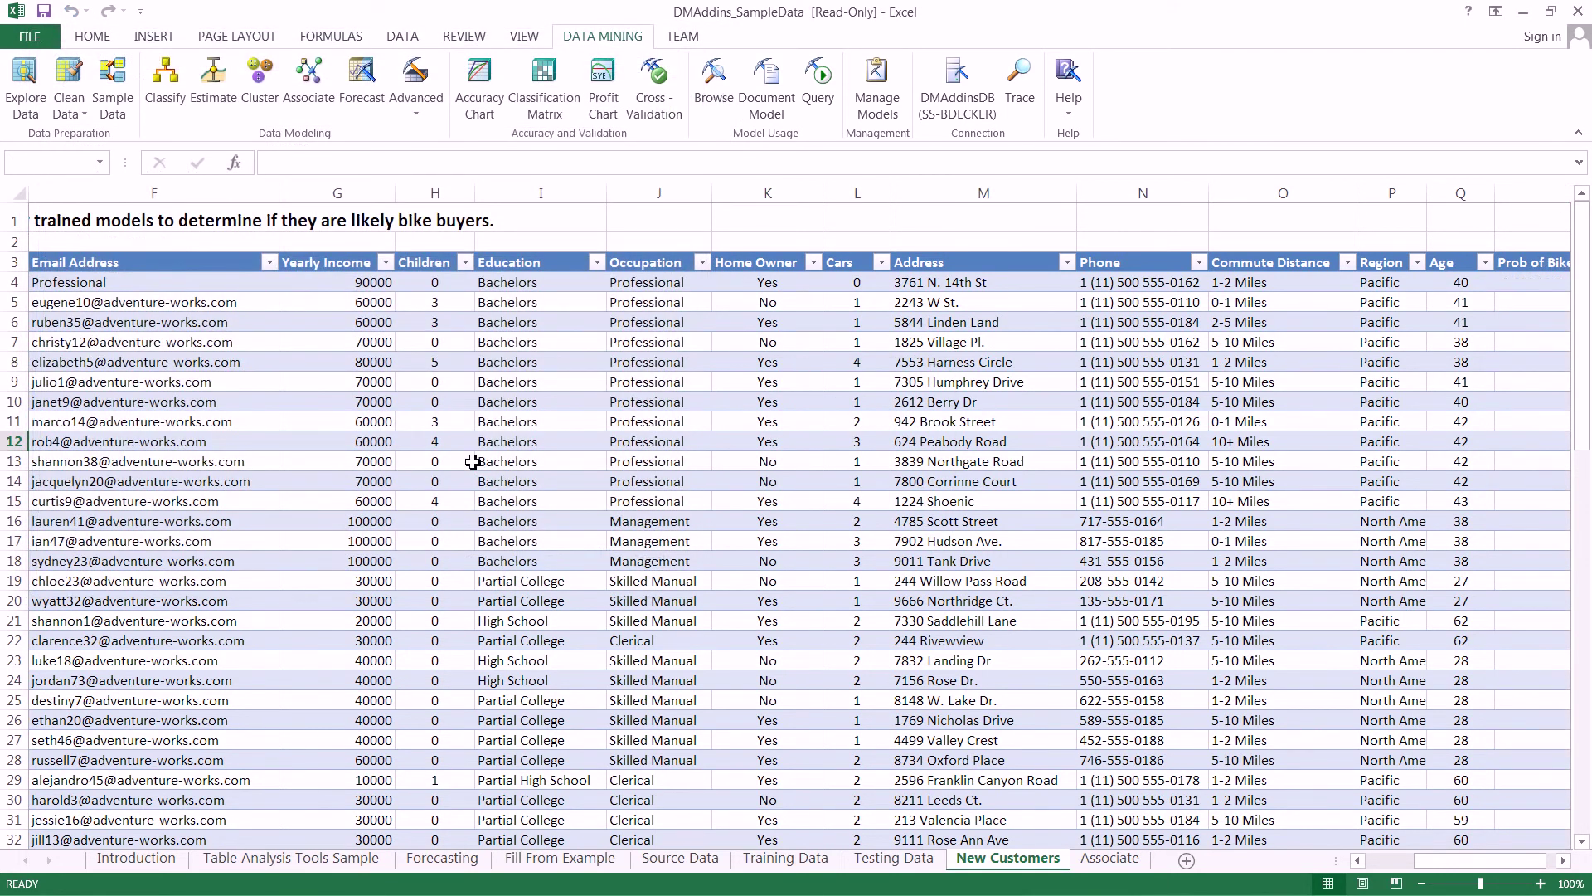
drag(1461, 868, 1472, 871)
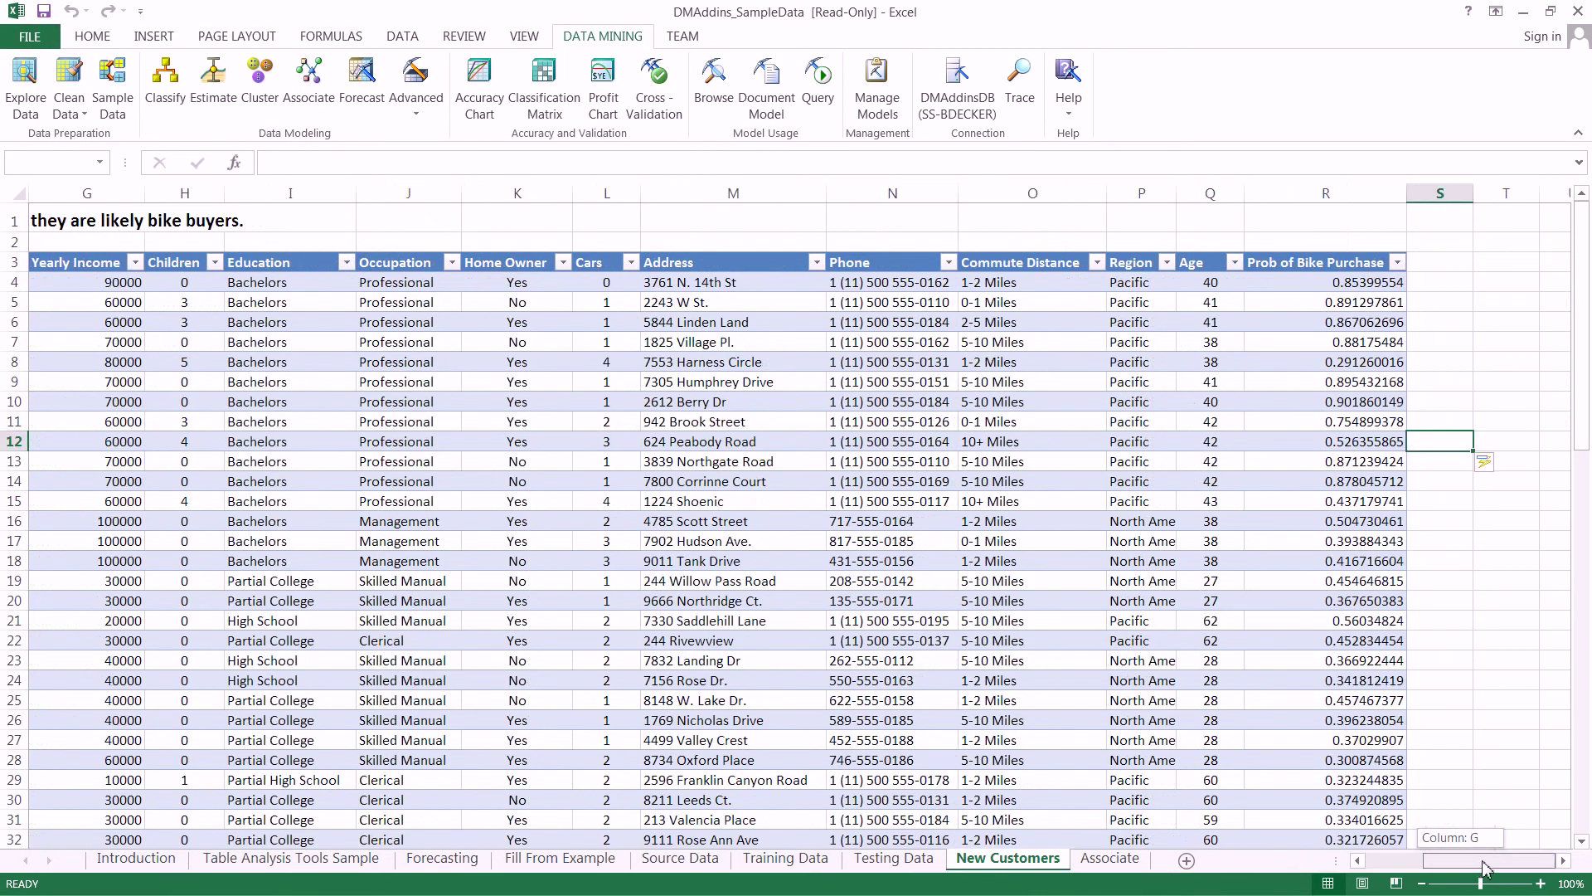
click(1347, 261)
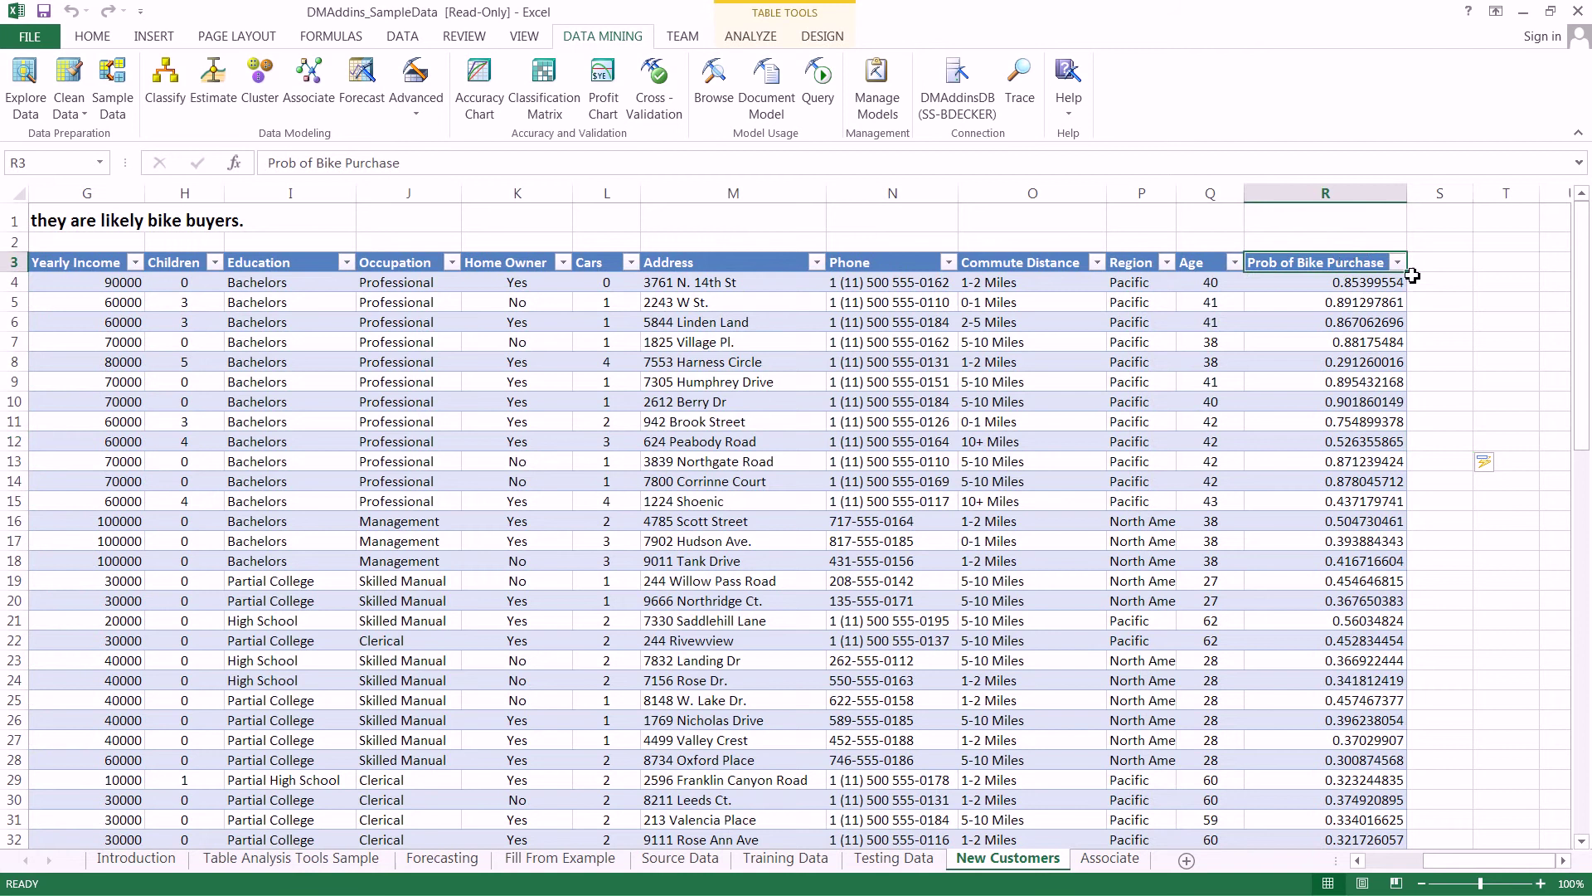
key(Down)
key(Down)
key(Down)
key(Down)
key(Down)
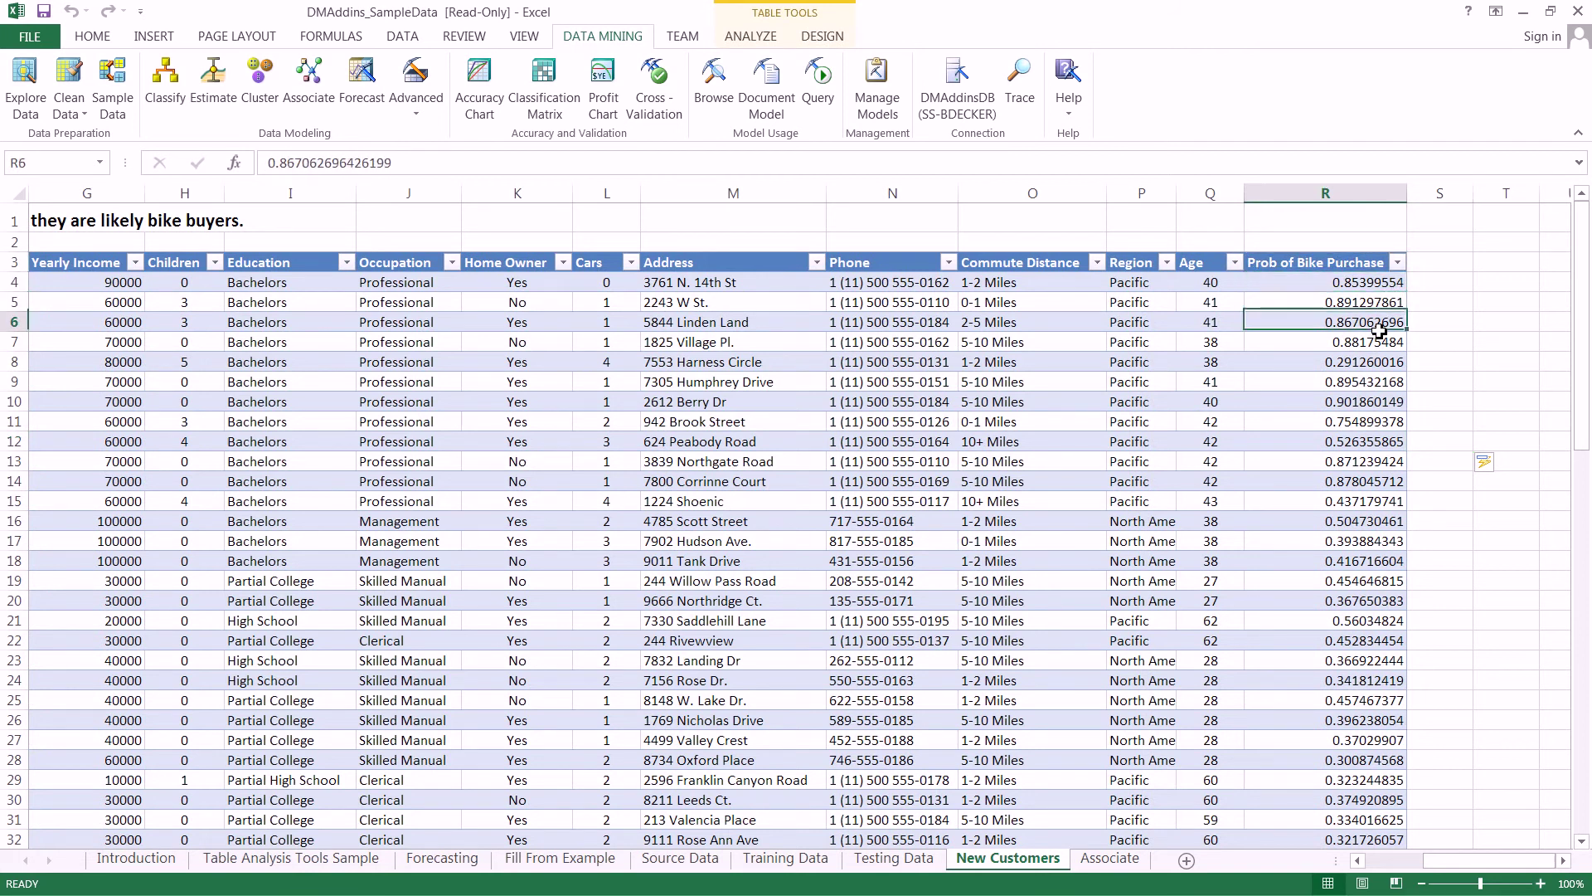
key(Down)
key(Down)
key(Down)
key(Down)
key(Down)
key(Down)
key(Down)
key(Down)
key(Down)
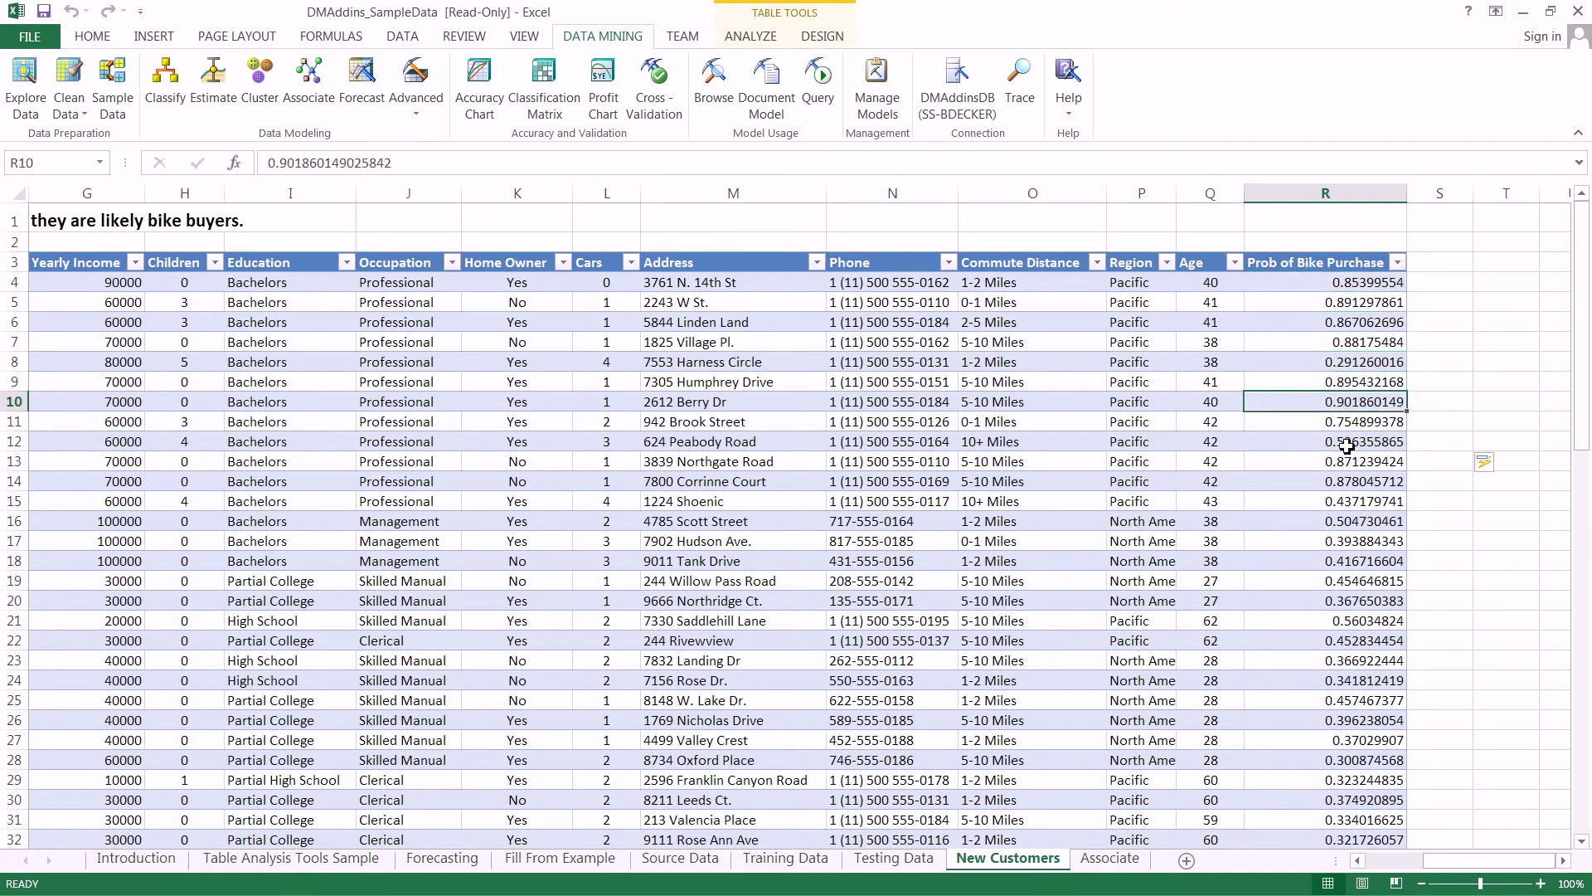
key(Down)
key(Down)
key(Down)
key(Down)
key(Down)
key(Down)
key(Down)
key(Down)
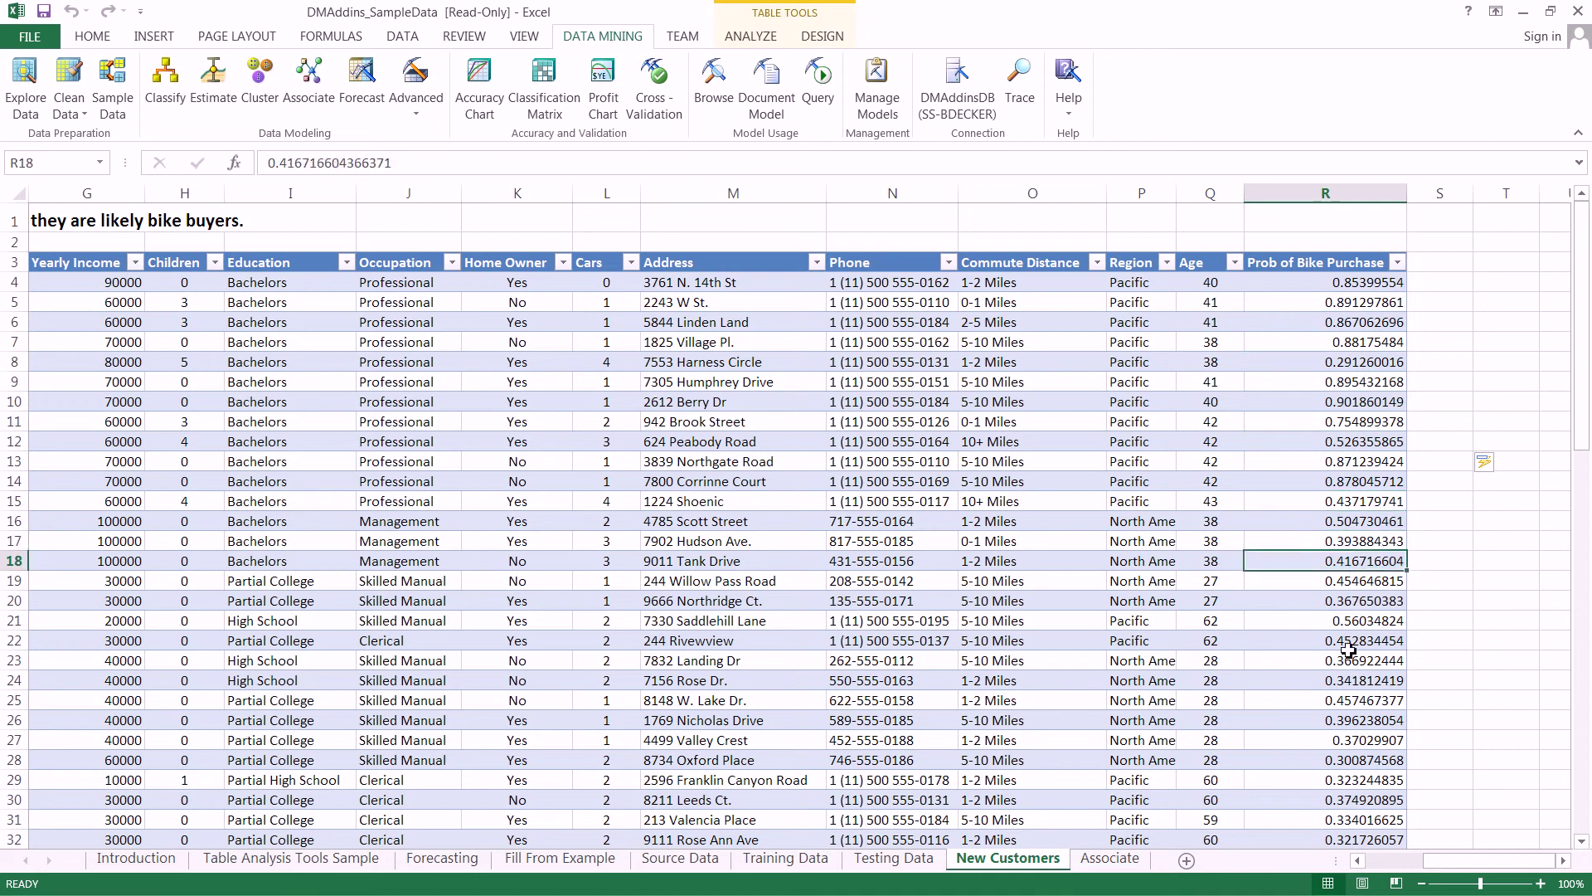
Filter Prob of Bike Purchase to values greater than .5, leaving 29 of 78 customers.
click(1398, 263)
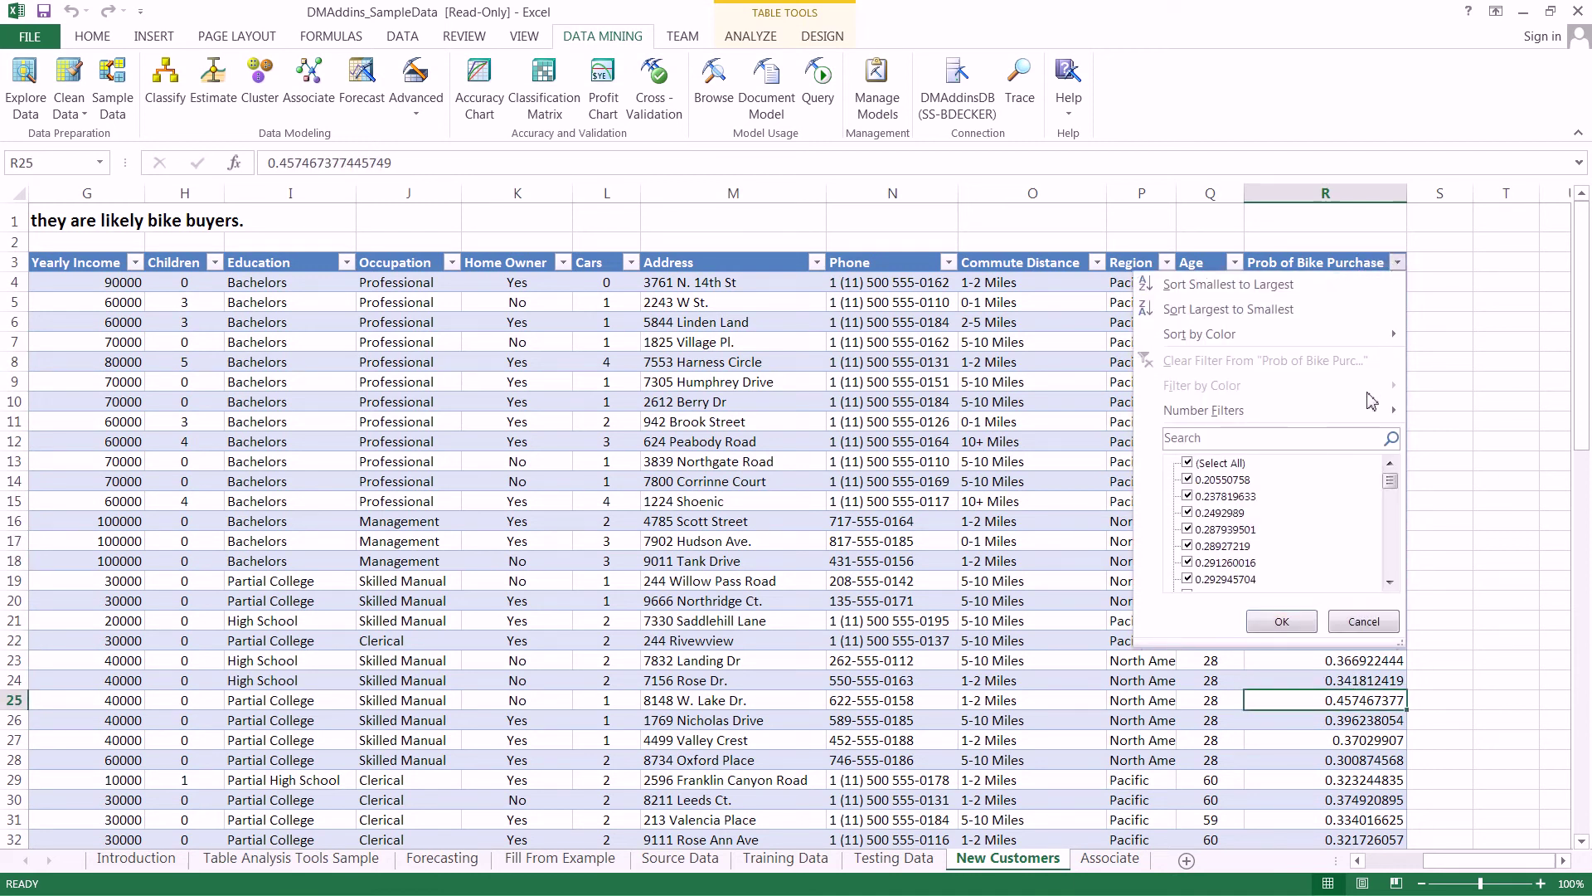
mouse_move(1368, 412)
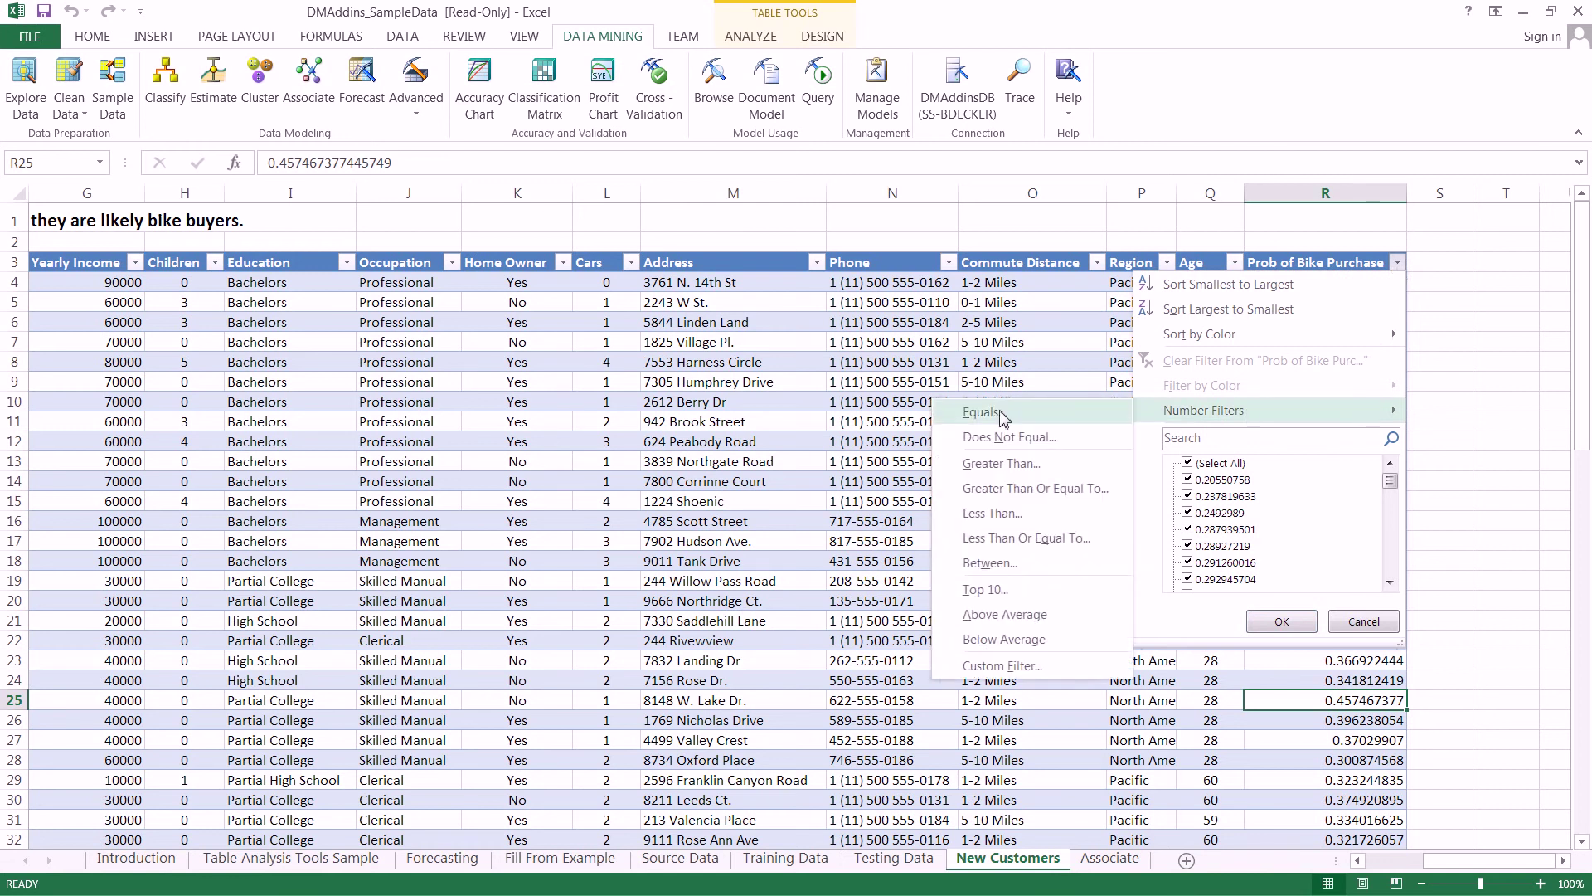
click(996, 466)
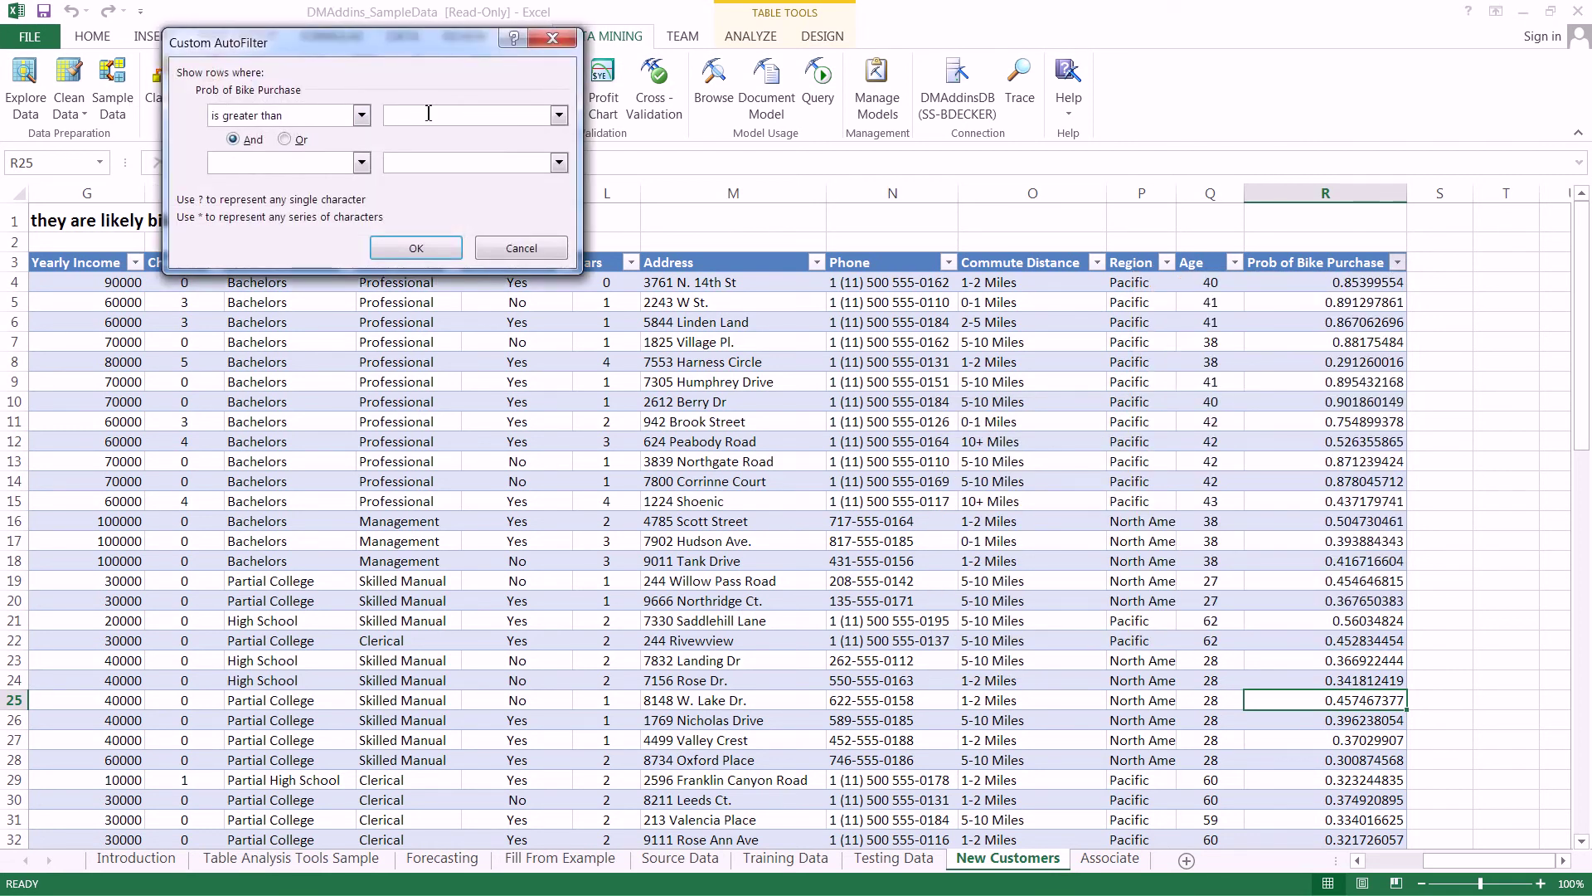
text(.5)
click(448, 248)
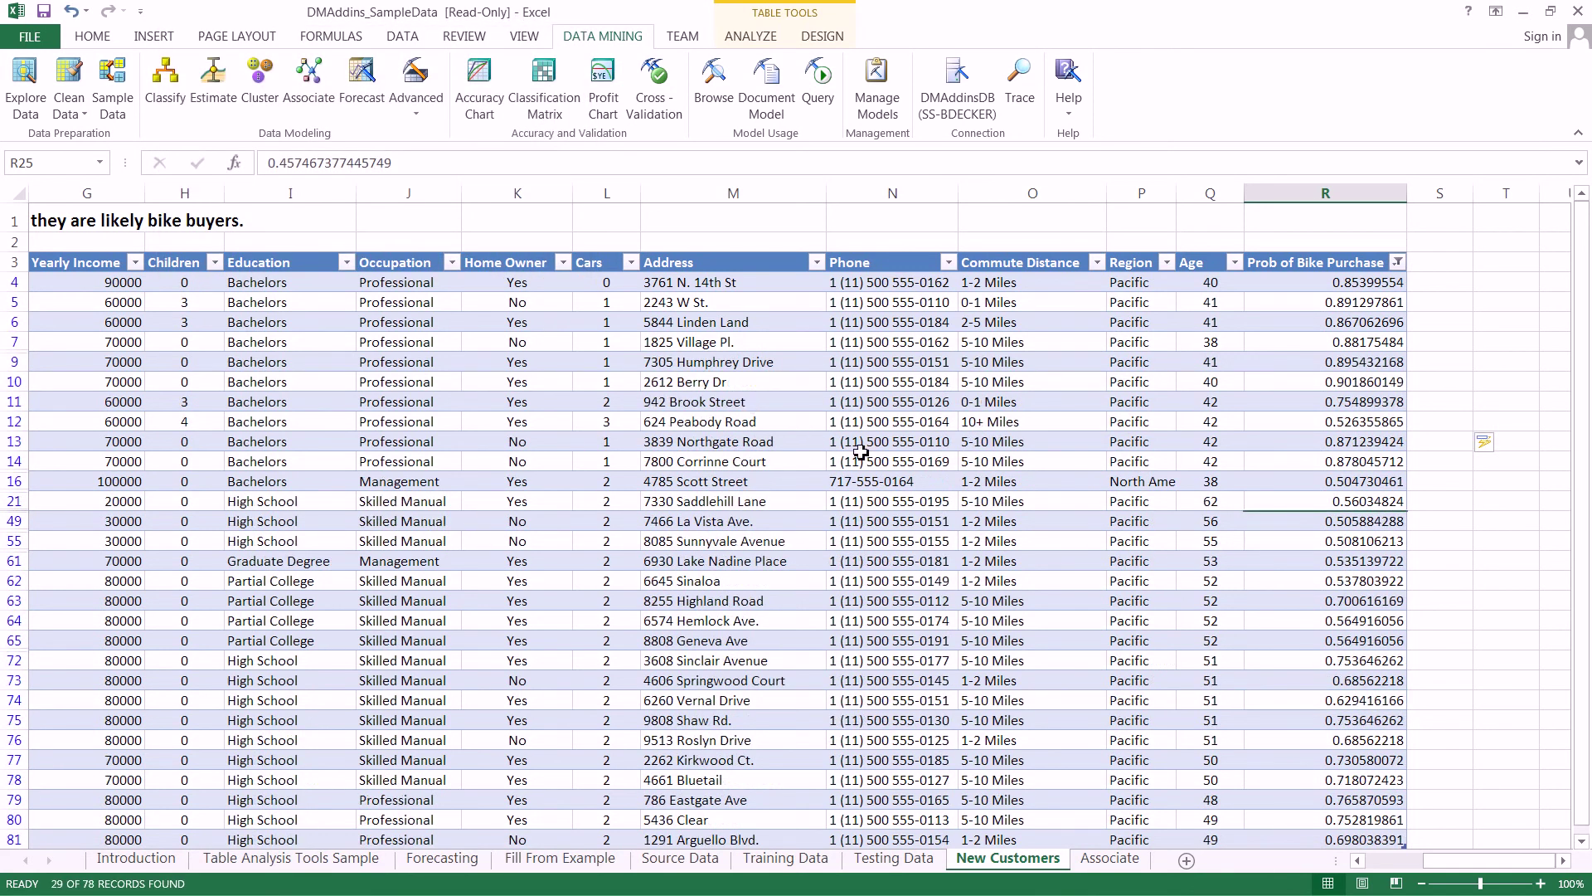
click(1288, 541)
scroll(1287, 530, down, 4)
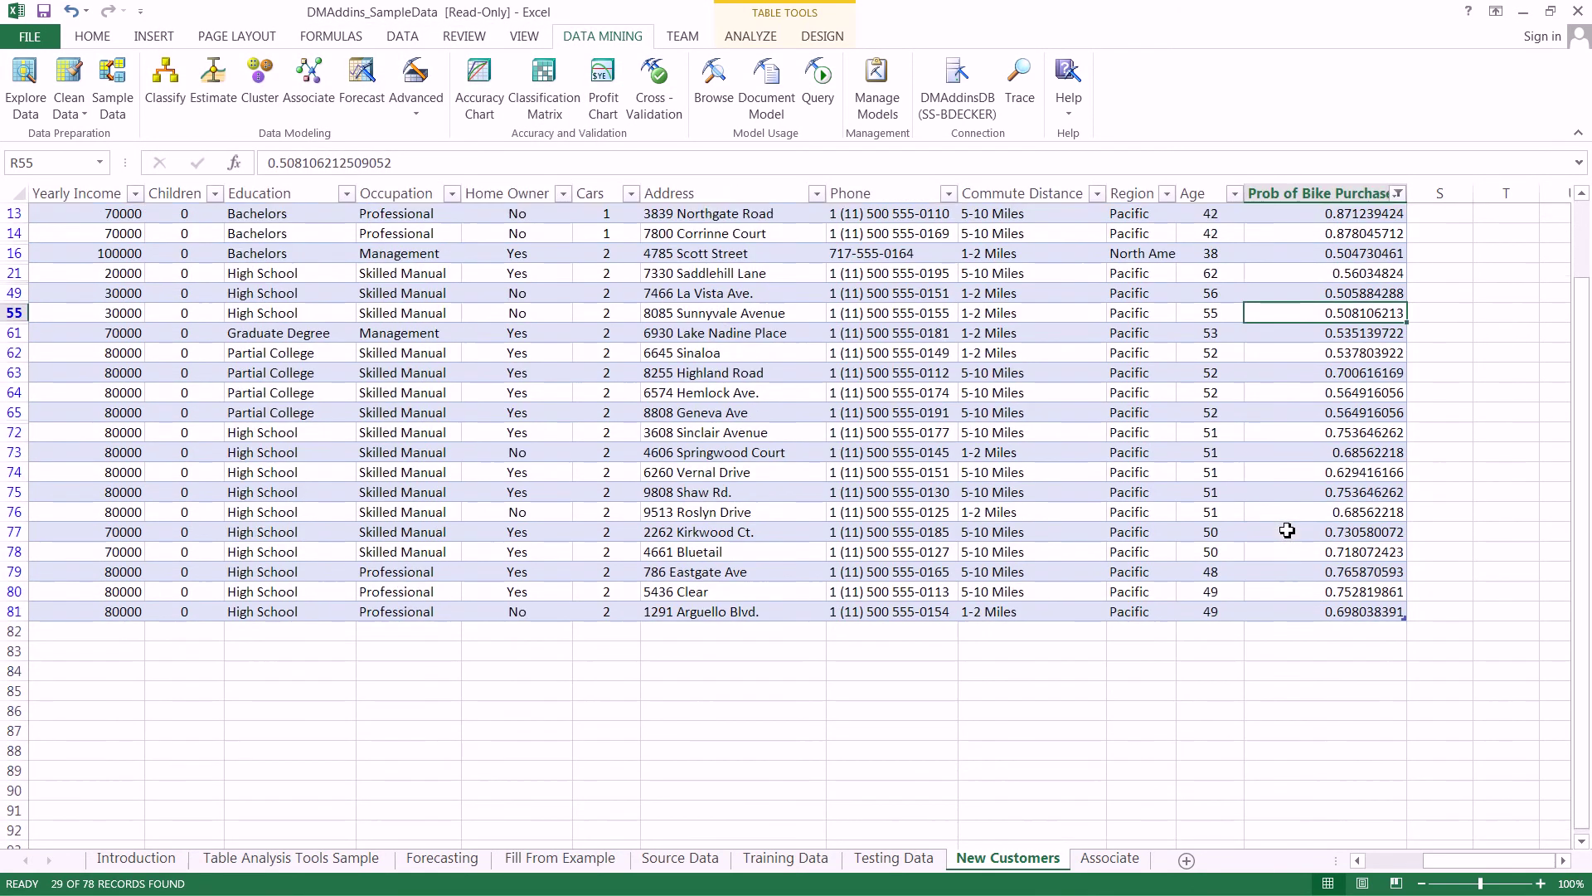
scroll(439, 519, up, 2)
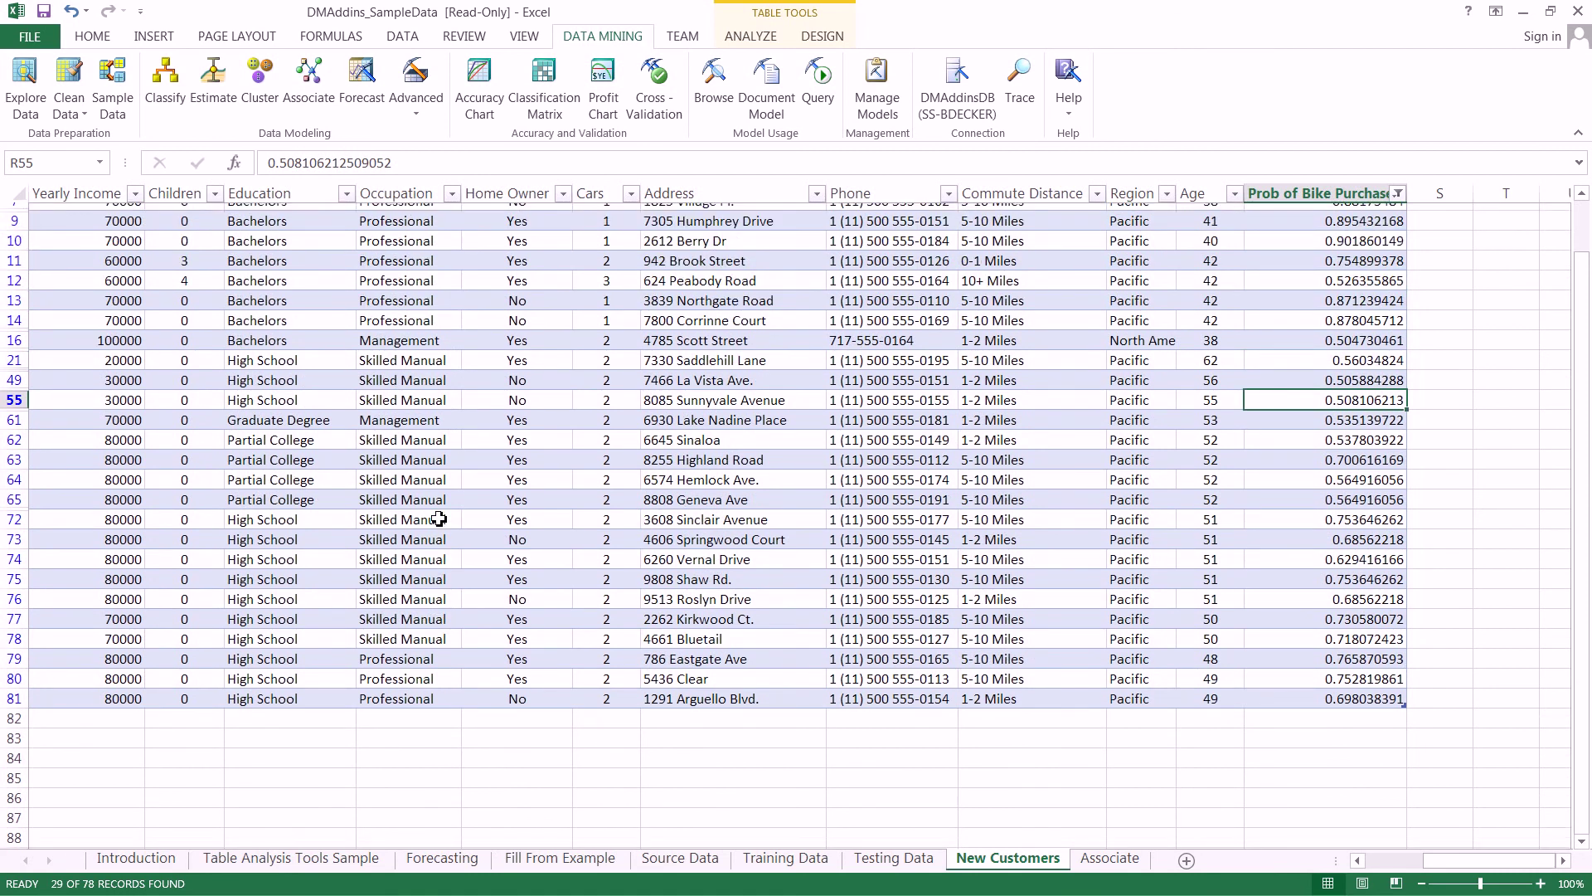
scroll(447, 514, up, 3)
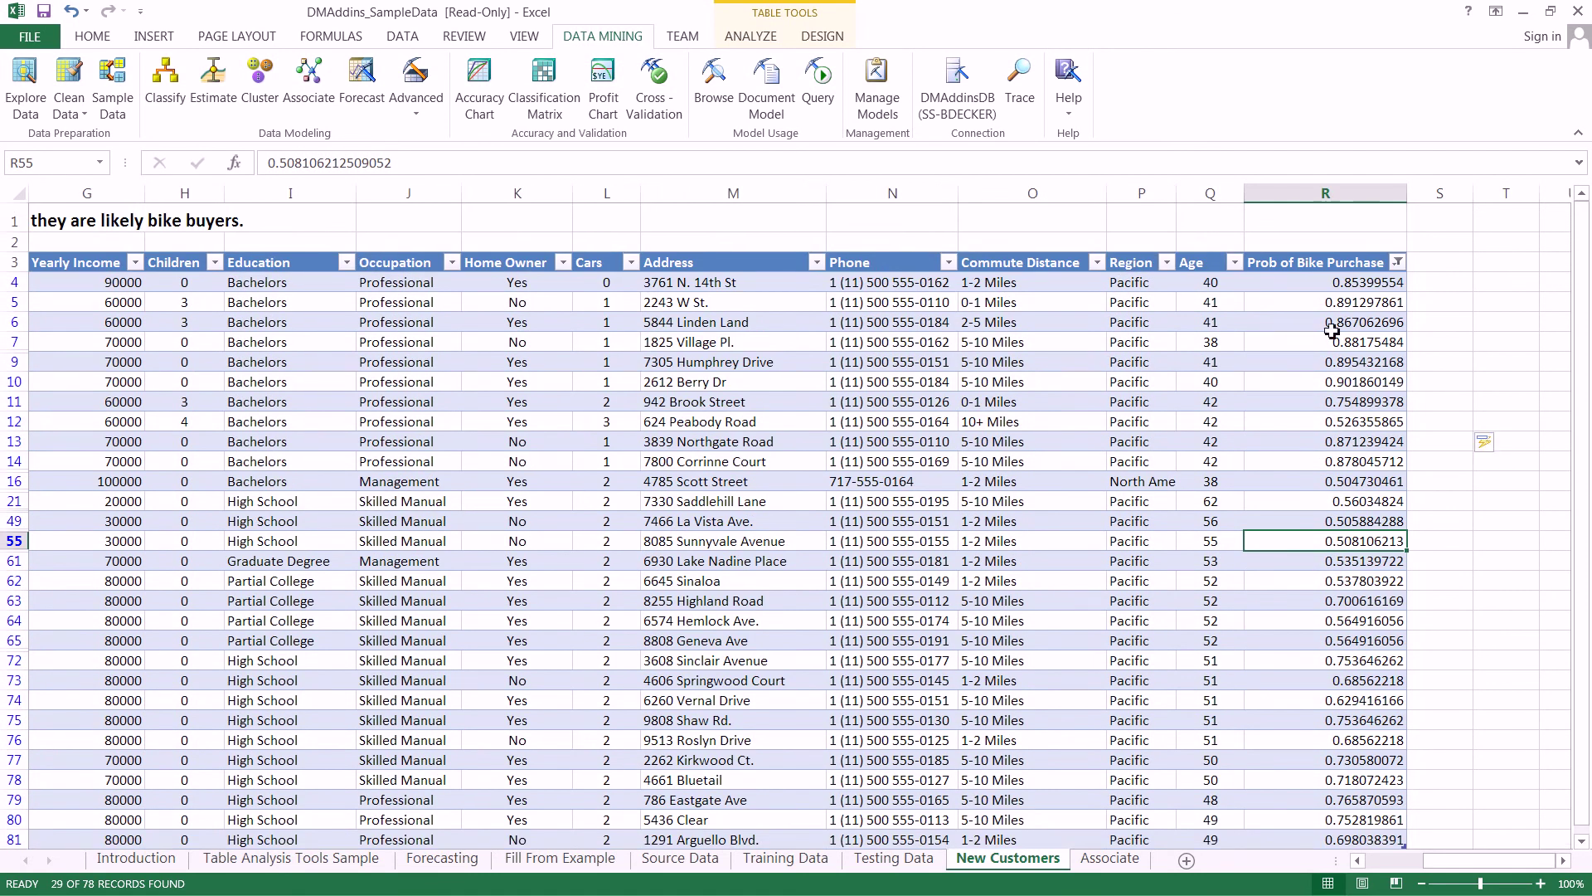